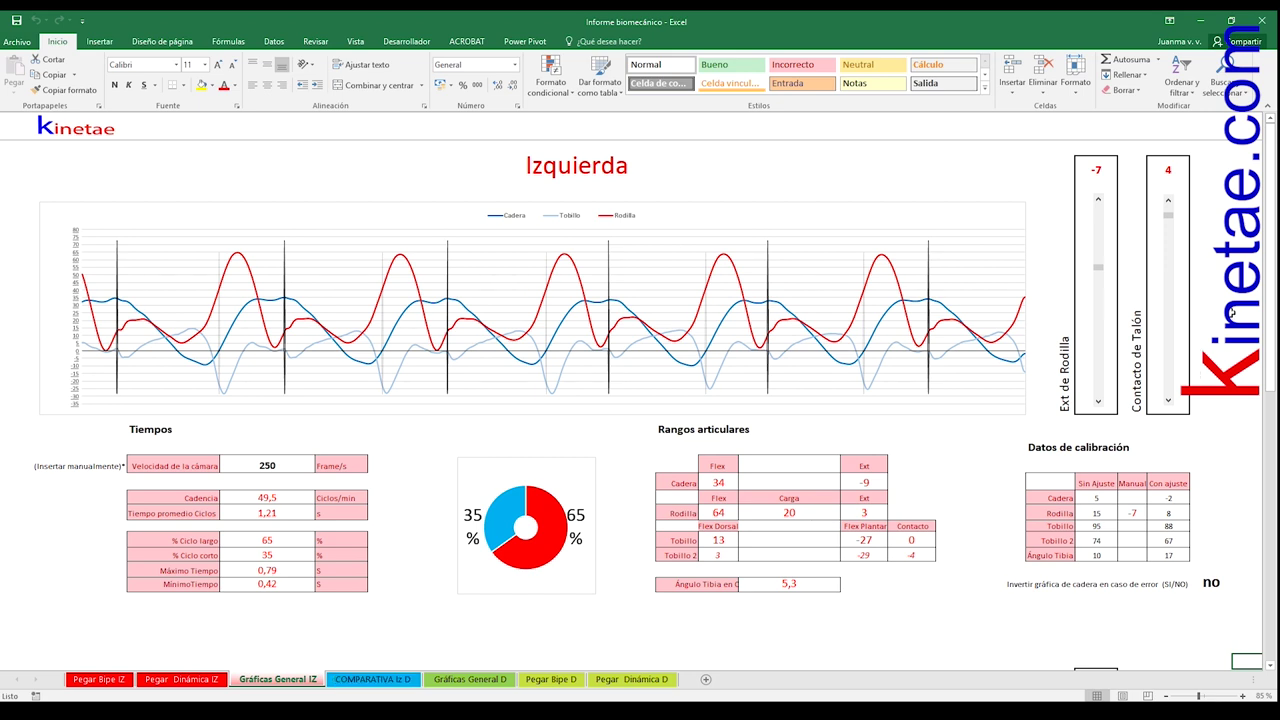
Step: Move the knee angle's thigh end off the hip marker and back onto it so it reads 69°
scroll(1232, 313, down, 8)
scroll(1232, 313, down, 2)
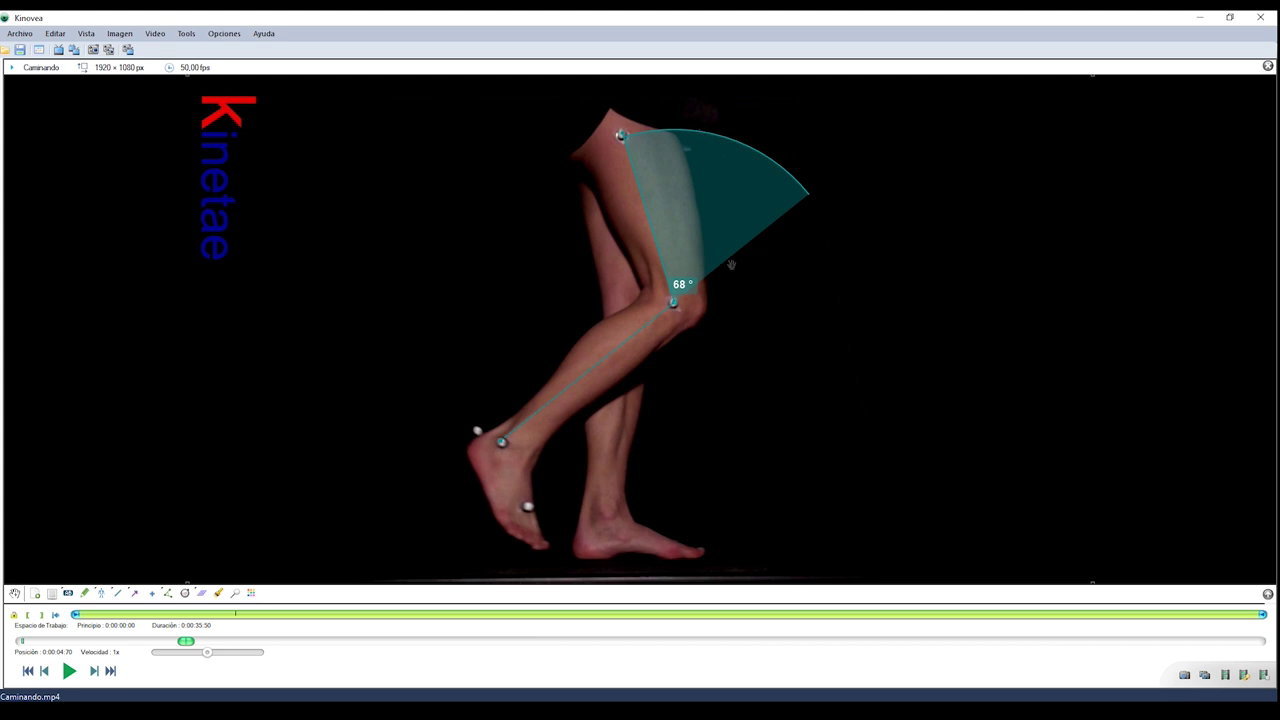
drag(621, 134, 608, 143)
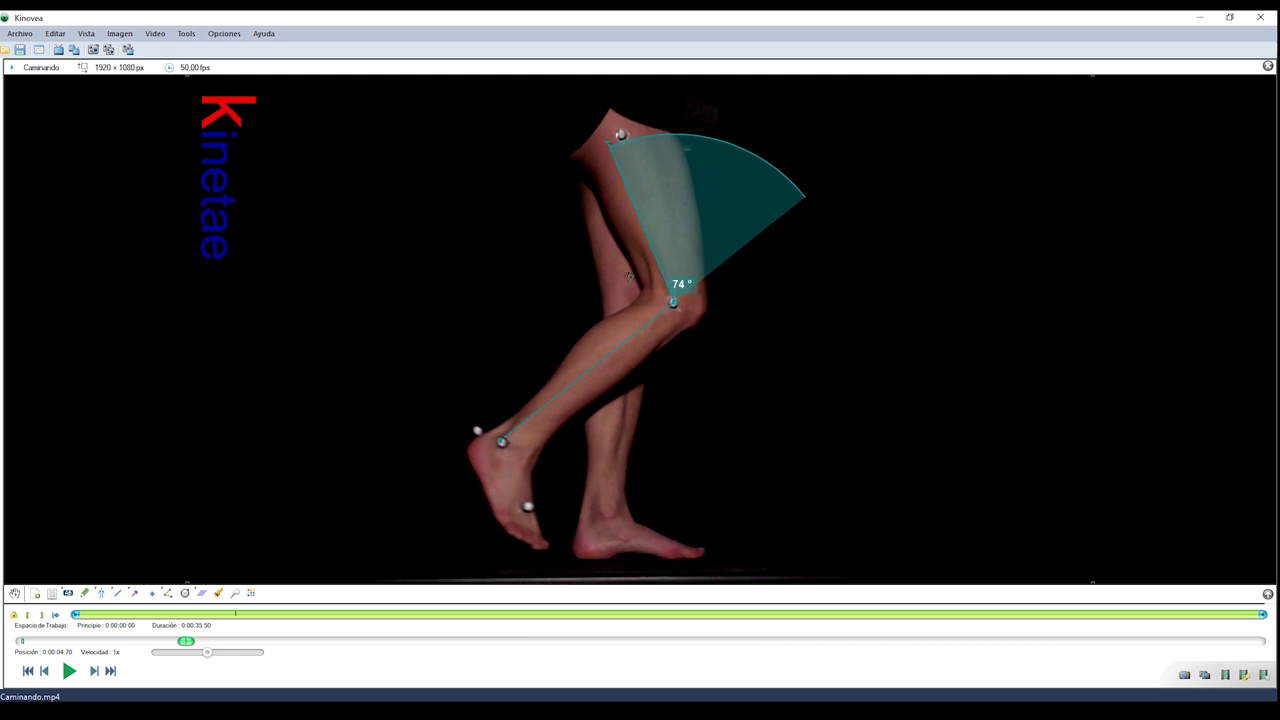
drag(608, 143, 621, 134)
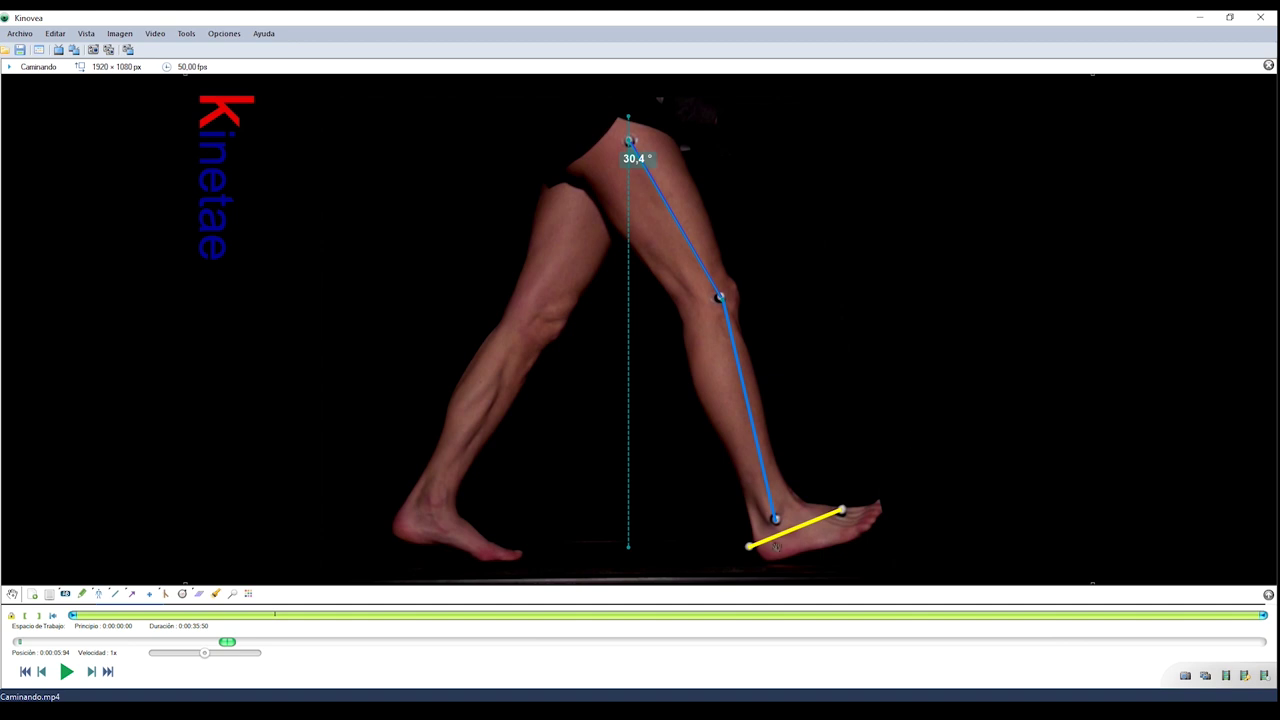
Step: Attach the yellow foot line's rear end to the leg line's ankle point
drag(748, 546, 775, 518)
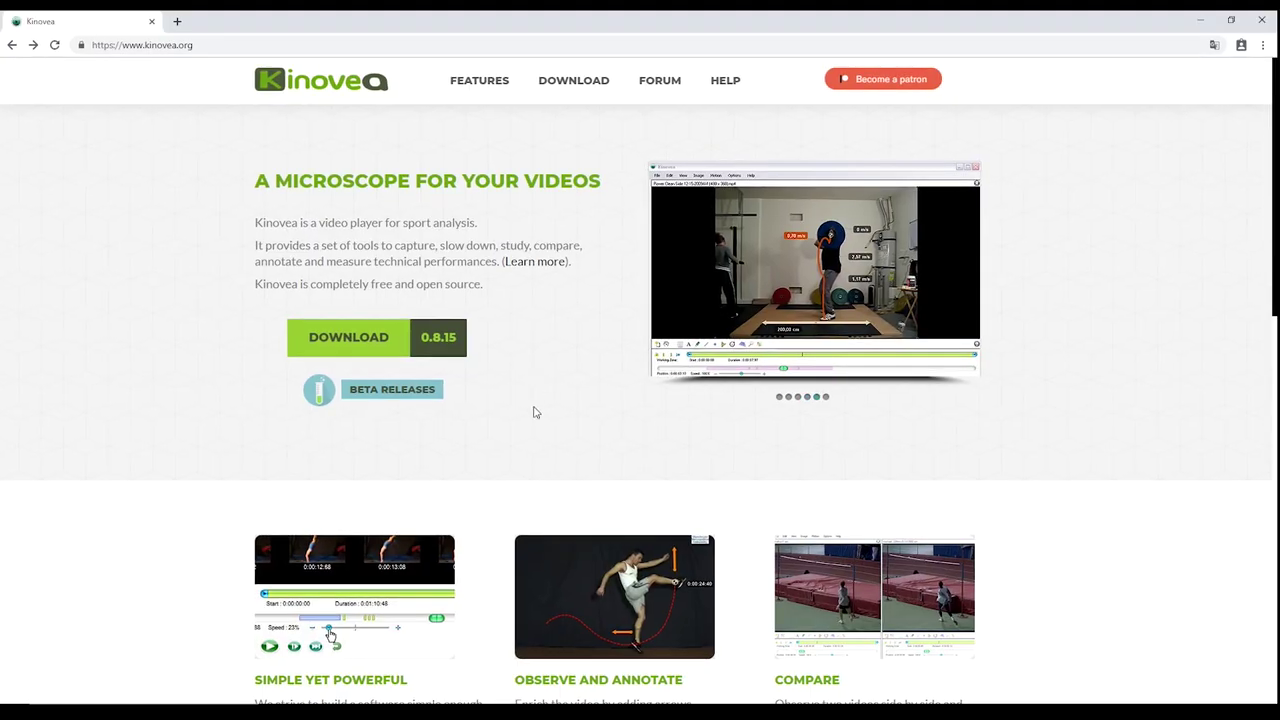
Step: Go to the Kinovea download page and scroll to the 0.8.15 installer and 0.8.27 betas
click(410, 398)
scroll(543, 554, down, 1)
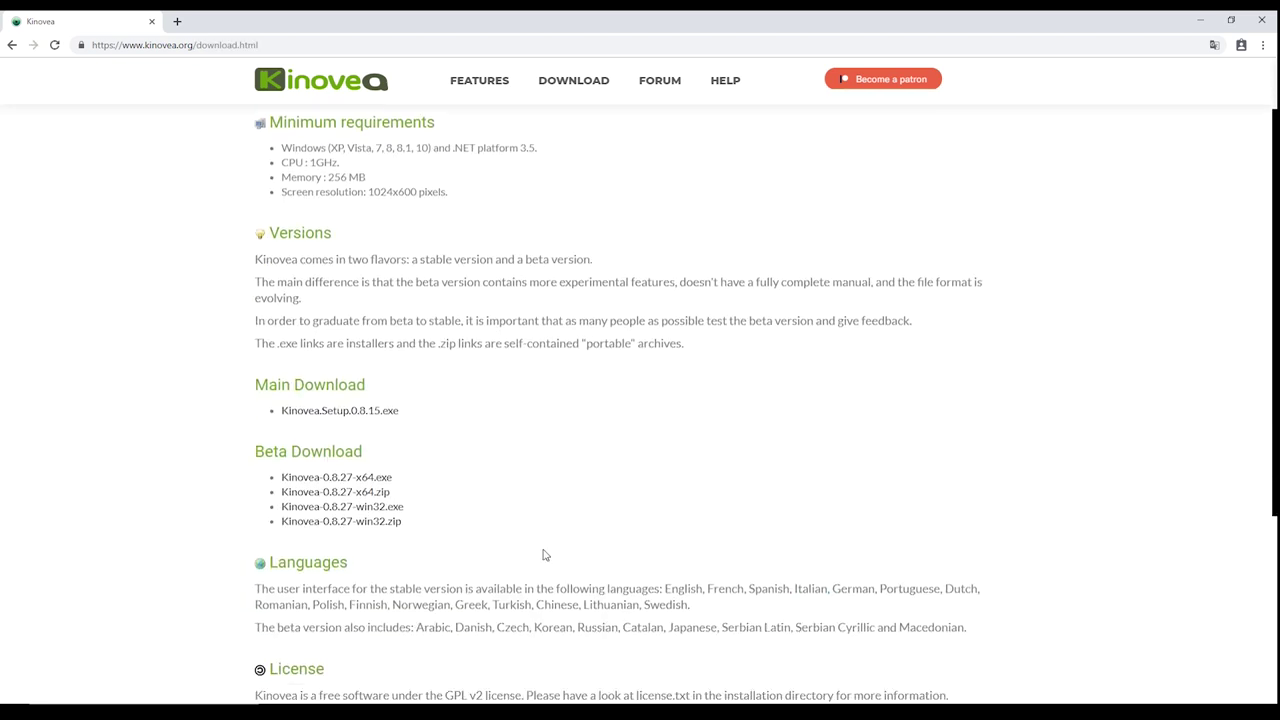
scroll(543, 554, down, 1)
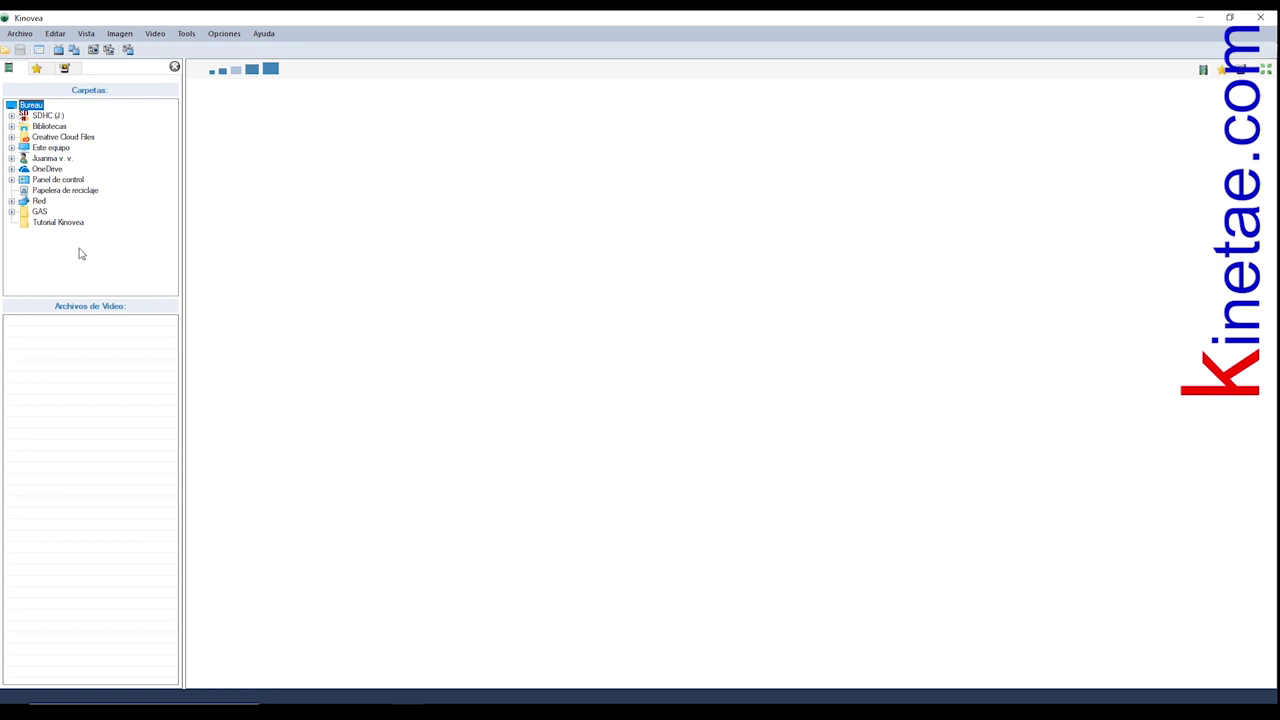
Step: Browse the Tutorial Kinovea folder and load the Estática video into the player
click(62, 222)
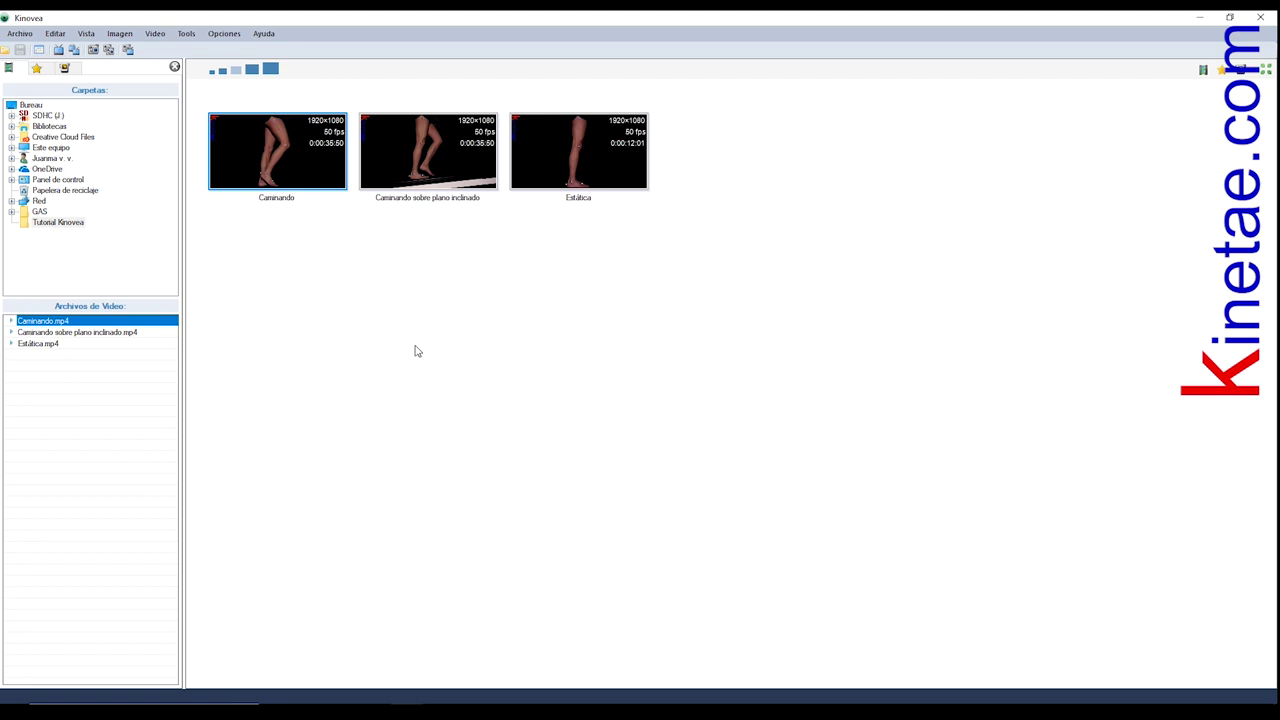
click(549, 200)
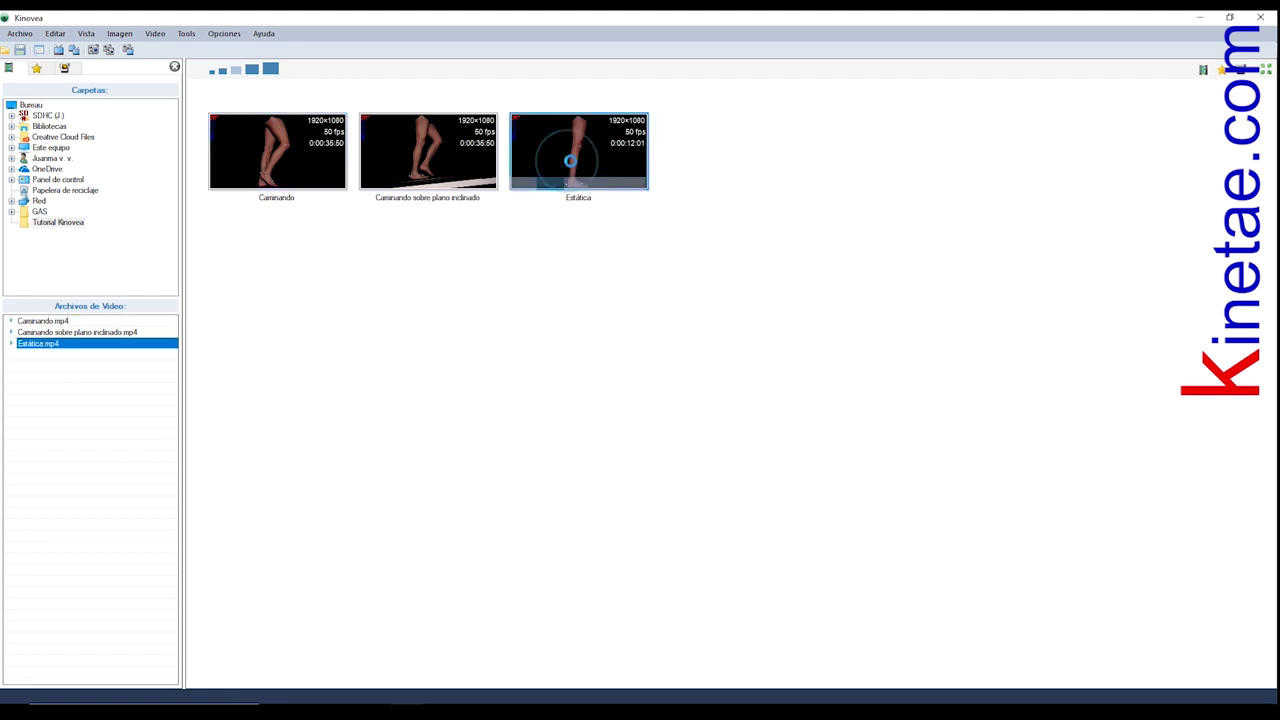
double_click(570, 165)
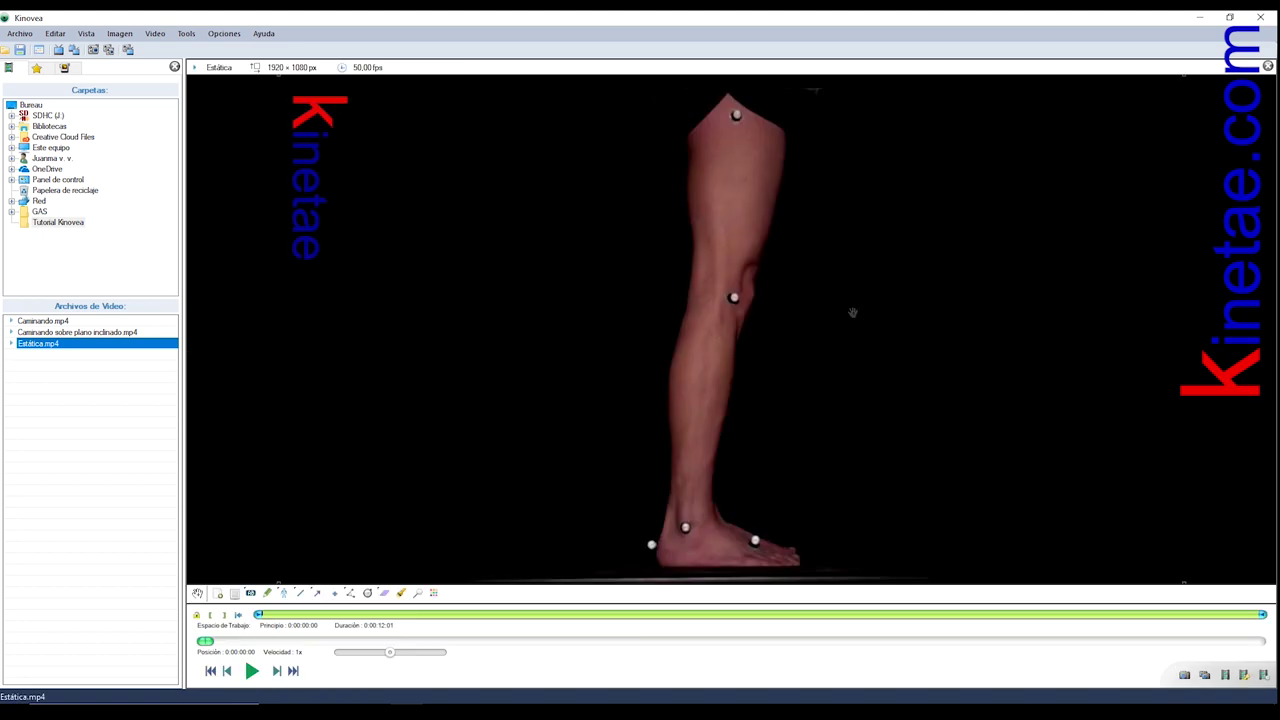
Step: Start a trial trajectory on the video frame, then delete it
right_click(840, 194)
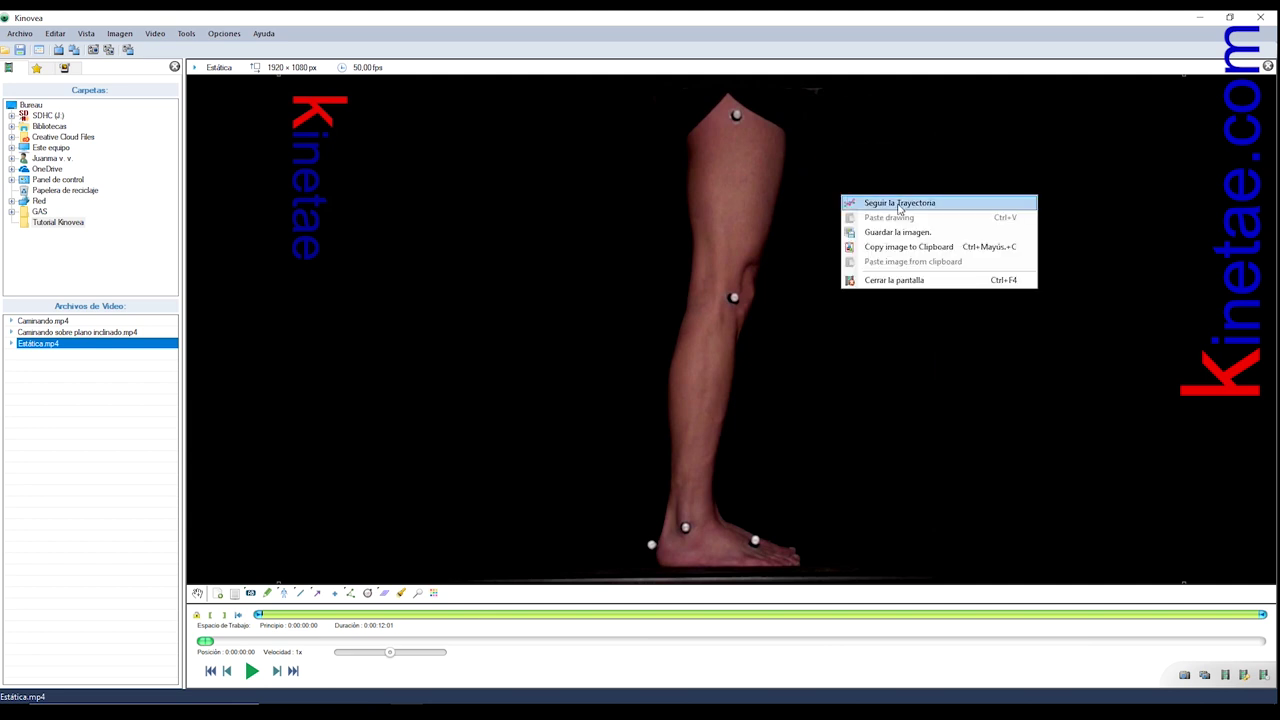
click(955, 206)
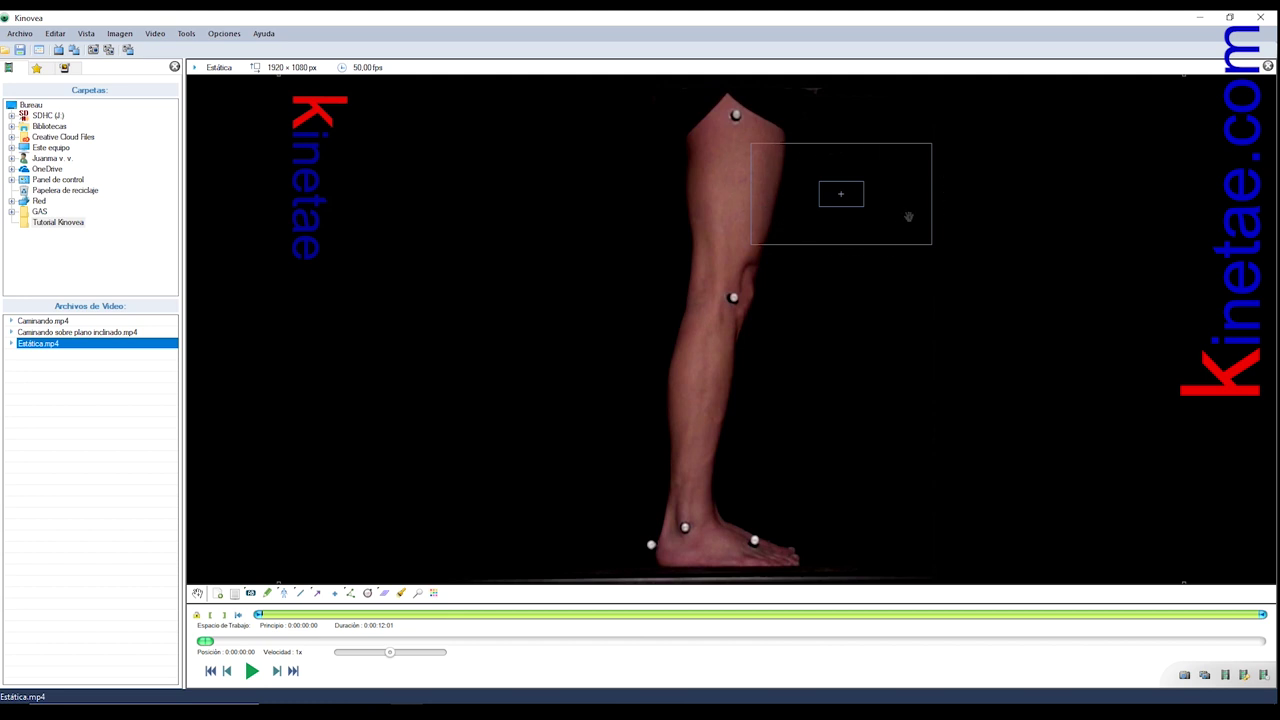
right_click(842, 196)
click(869, 252)
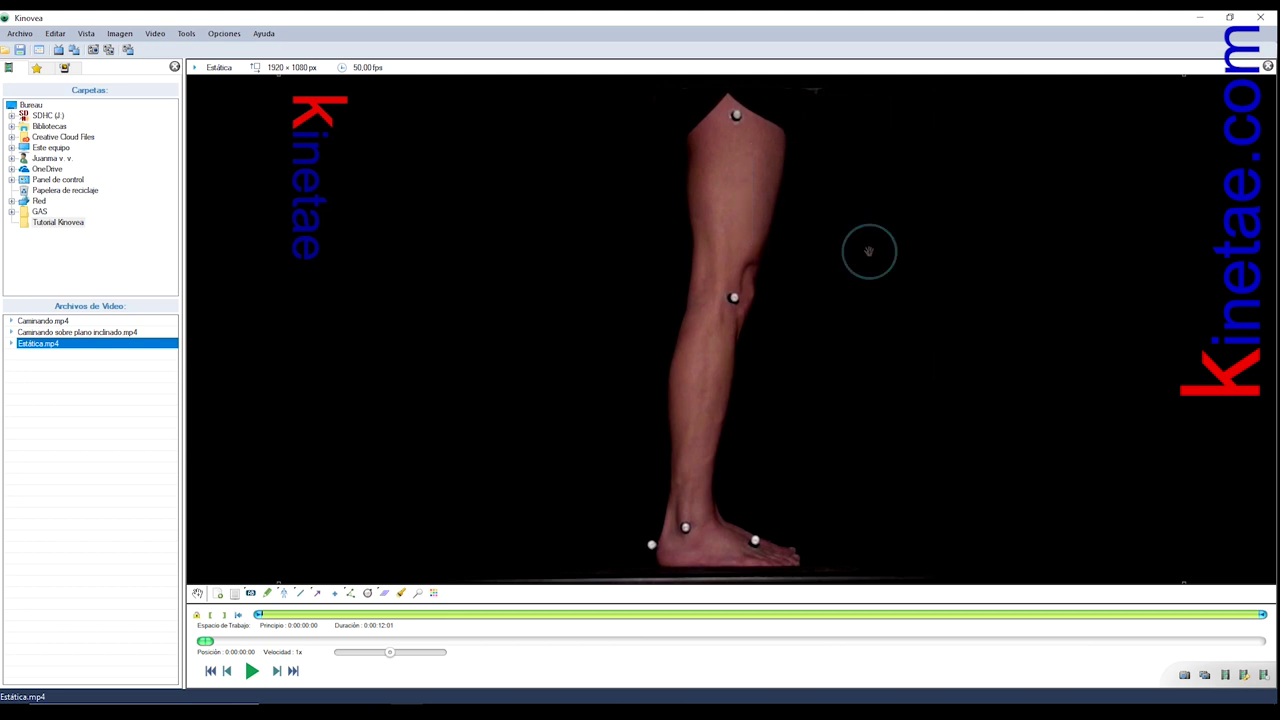
Step: In Preferencias > Dibujos > Tracking, set the object window to 20×20 and the search window to 70×70
click(214, 34)
click(228, 100)
click(617, 268)
click(584, 307)
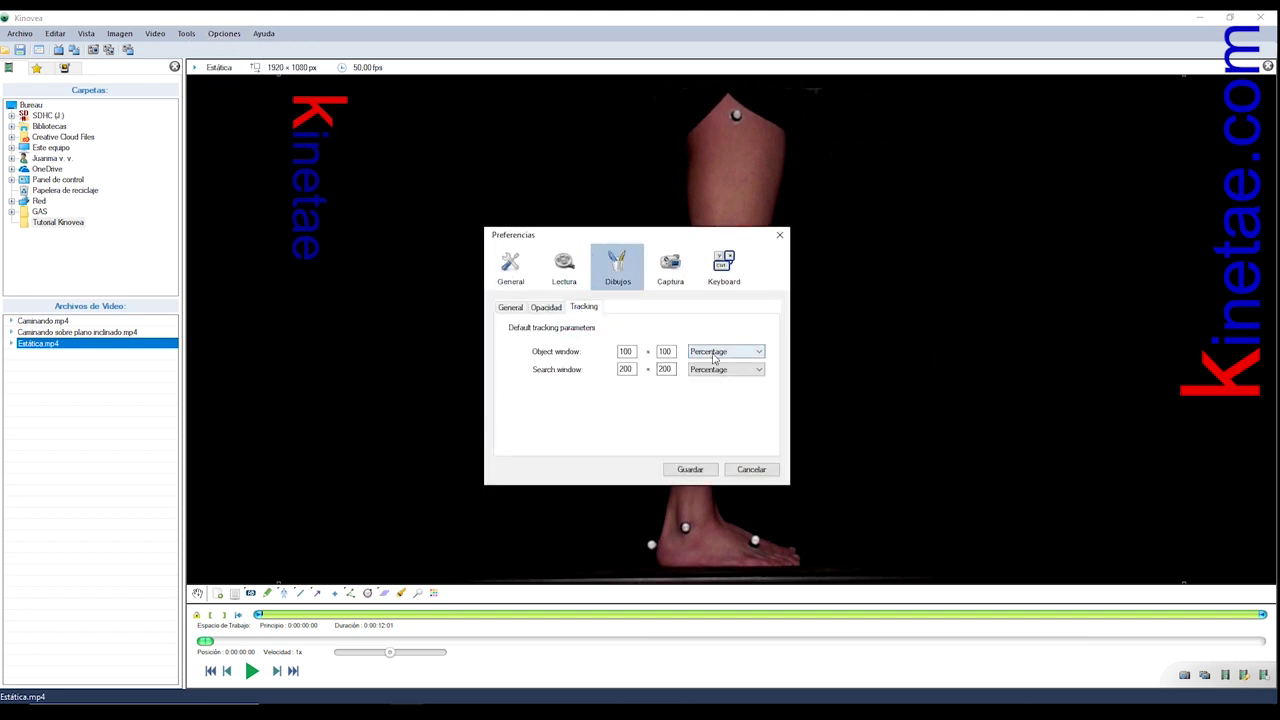
double_click(626, 351)
text(20)
double_click(626, 369)
text(70)
double_click(665, 351)
text(20)
double_click(665, 369)
text(70)
Step: Measure both tracking windows in Pixels and save the preferences with Guardar
click(735, 354)
click(722, 371)
click(727, 370)
click(726, 390)
click(680, 476)
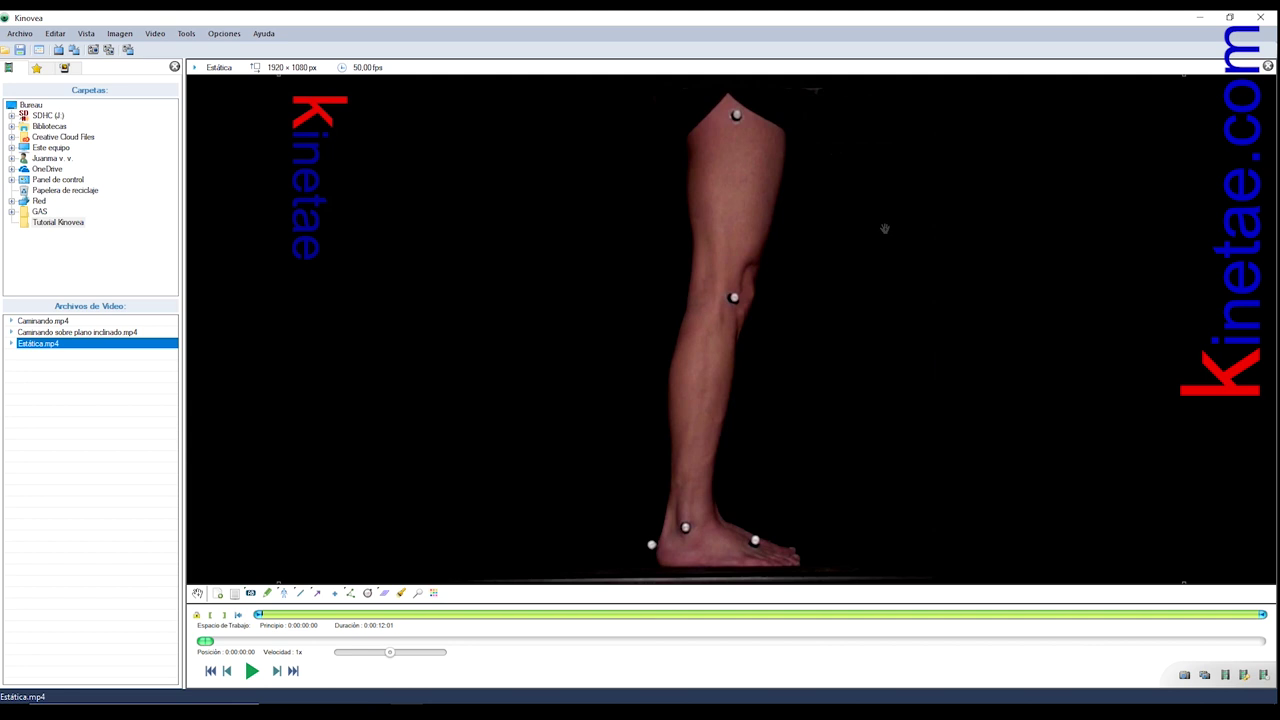
Step: Add trajectory tracking boxes on the hip and knee markers
right_click(830, 160)
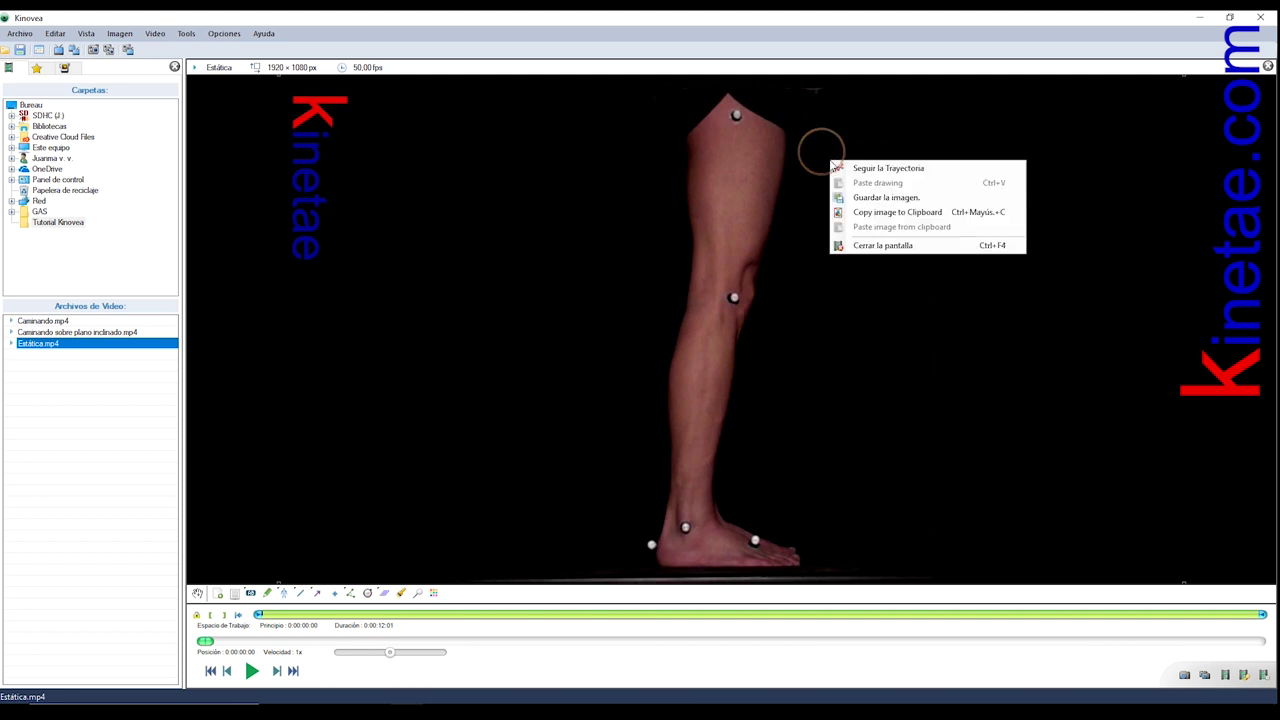
click(845, 168)
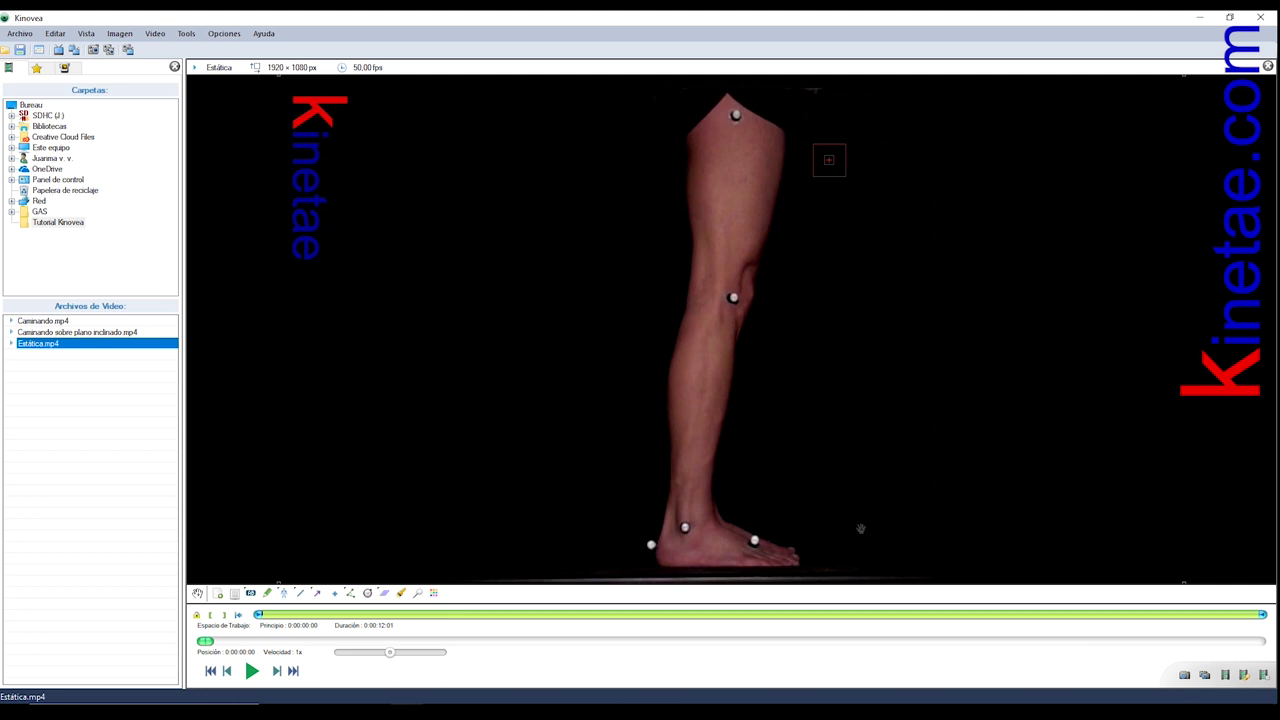
drag(833, 176, 735, 130)
right_click(920, 195)
click(931, 203)
drag(744, 322, 738, 299)
Step: Add trajectory tracking boxes on the ankle, toe and heel markers
right_click(879, 311)
click(930, 320)
drag(877, 311, 684, 528)
right_click(911, 435)
click(960, 444)
drag(909, 438, 755, 541)
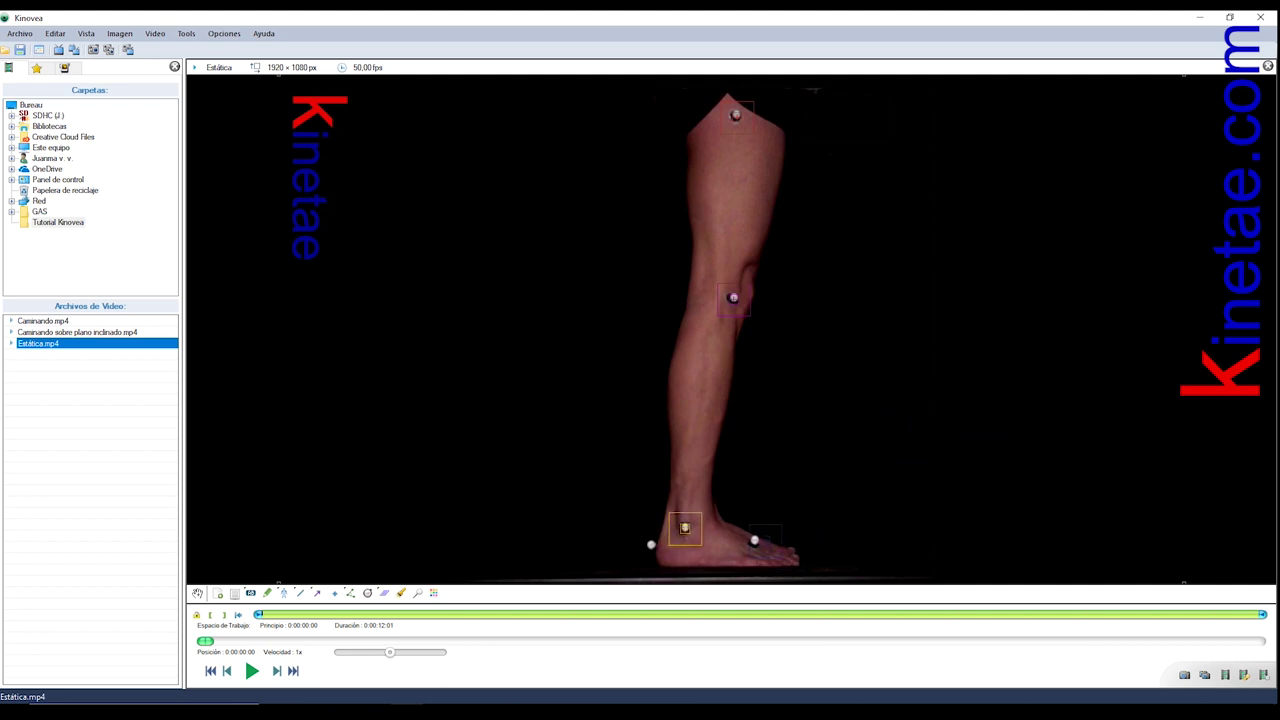
right_click(800, 443)
click(850, 456)
drag(802, 446, 650, 545)
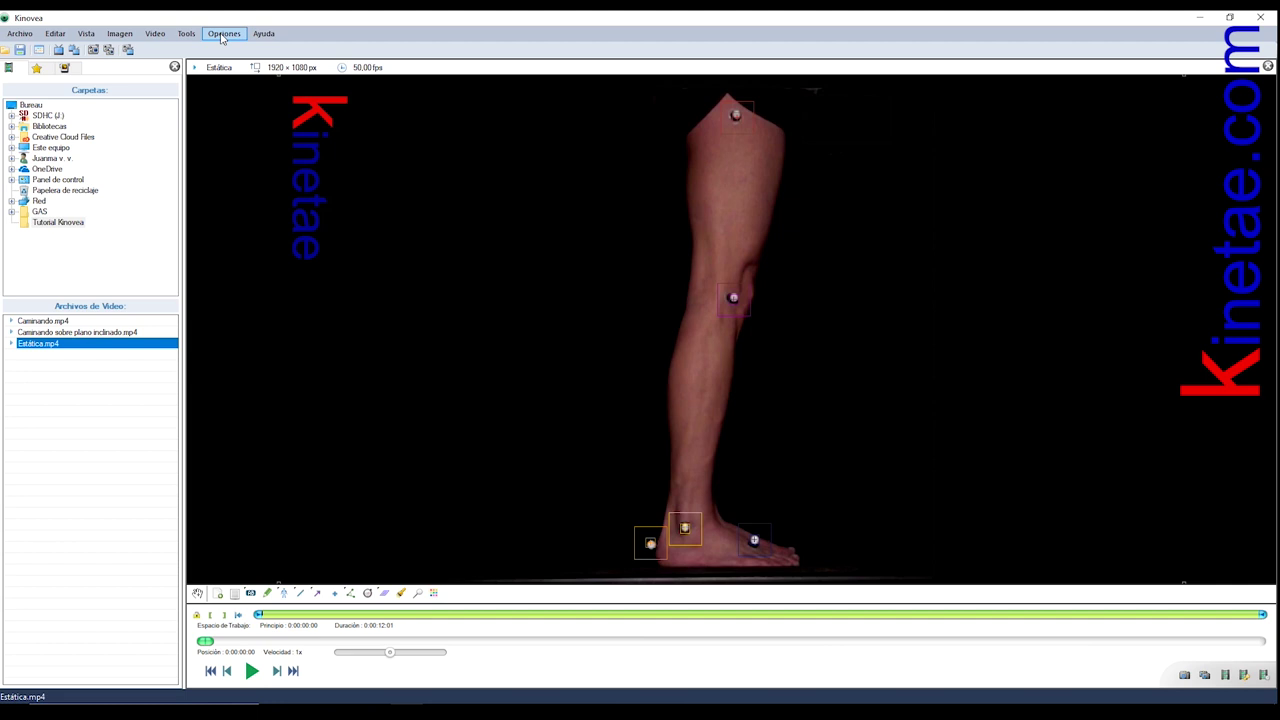
click(187, 36)
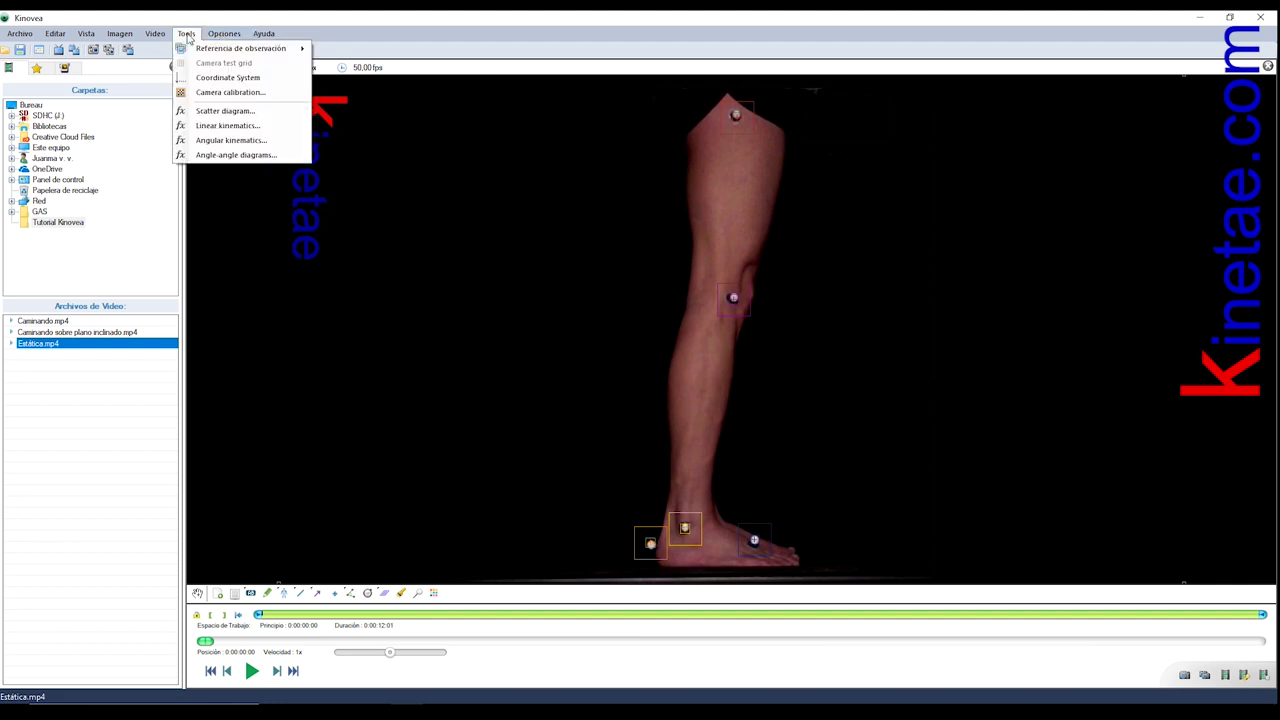
Step: Overlay the coordinate system grid with its origin moved to the bottom of the frame
click(226, 80)
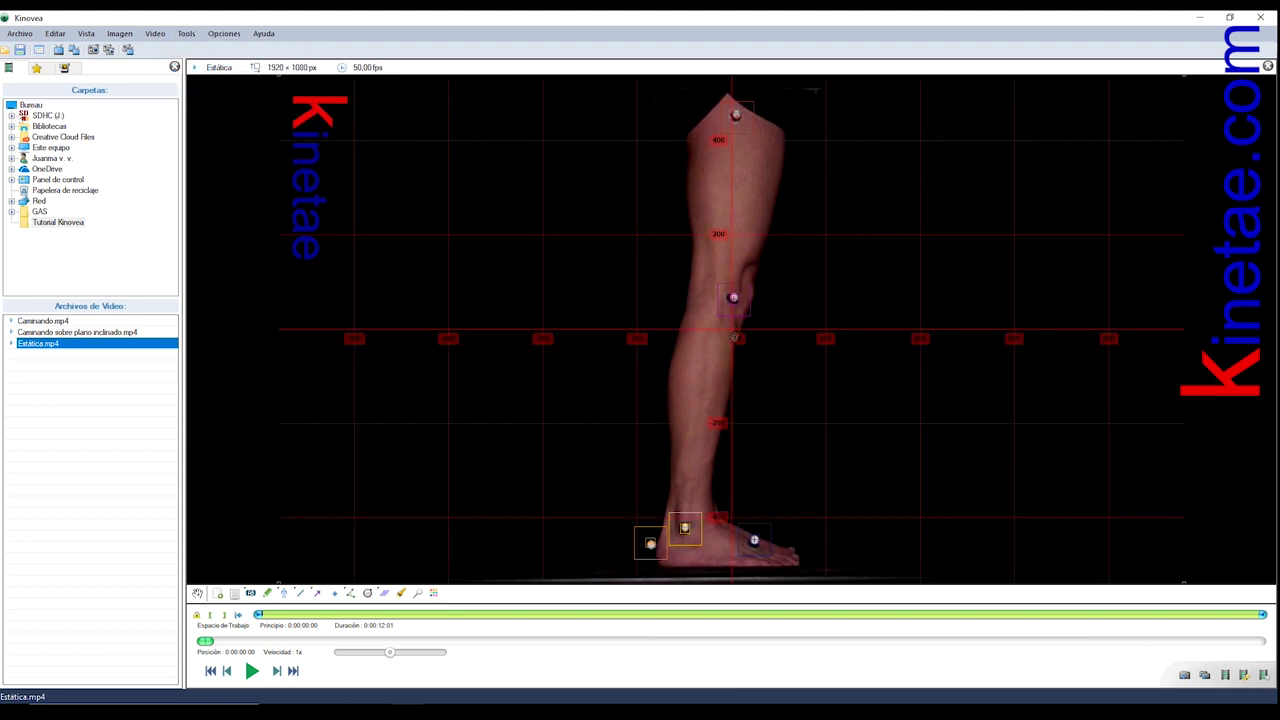
drag(733, 328, 331, 578)
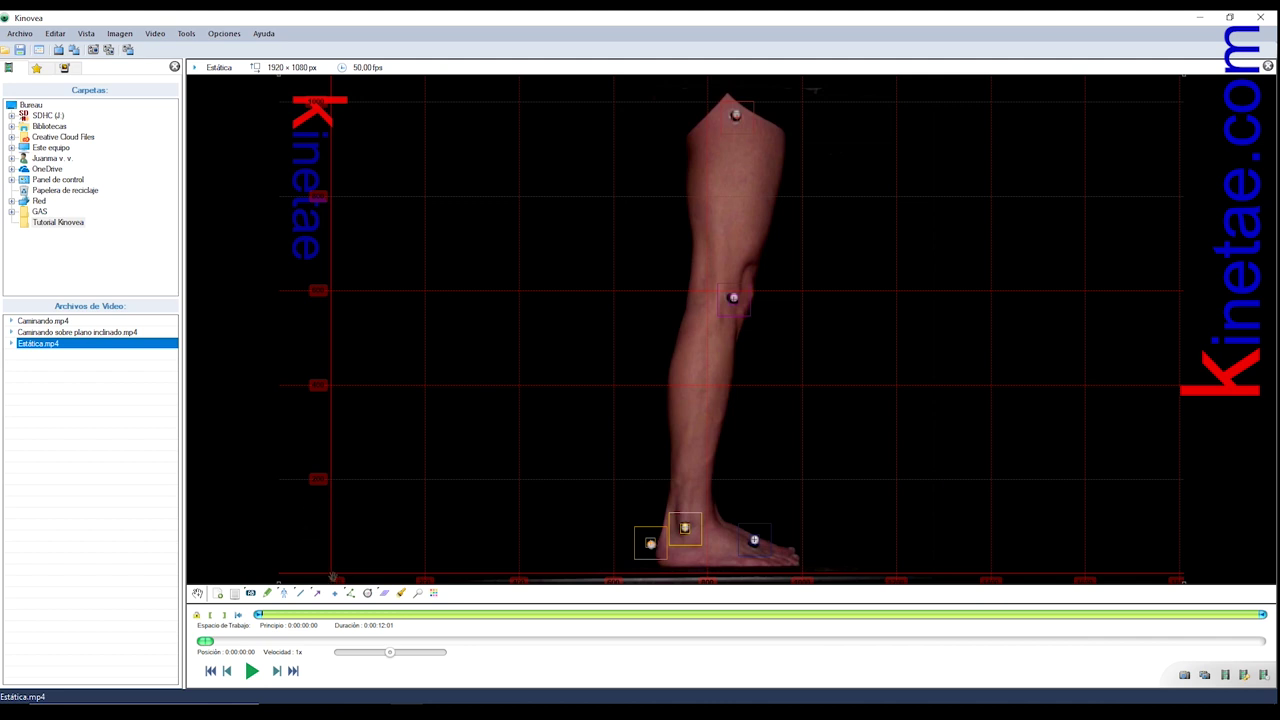
mouse_move(331, 576)
mouse_down()
mouse_move(1163, 577)
mouse_move(304, 581)
mouse_up()
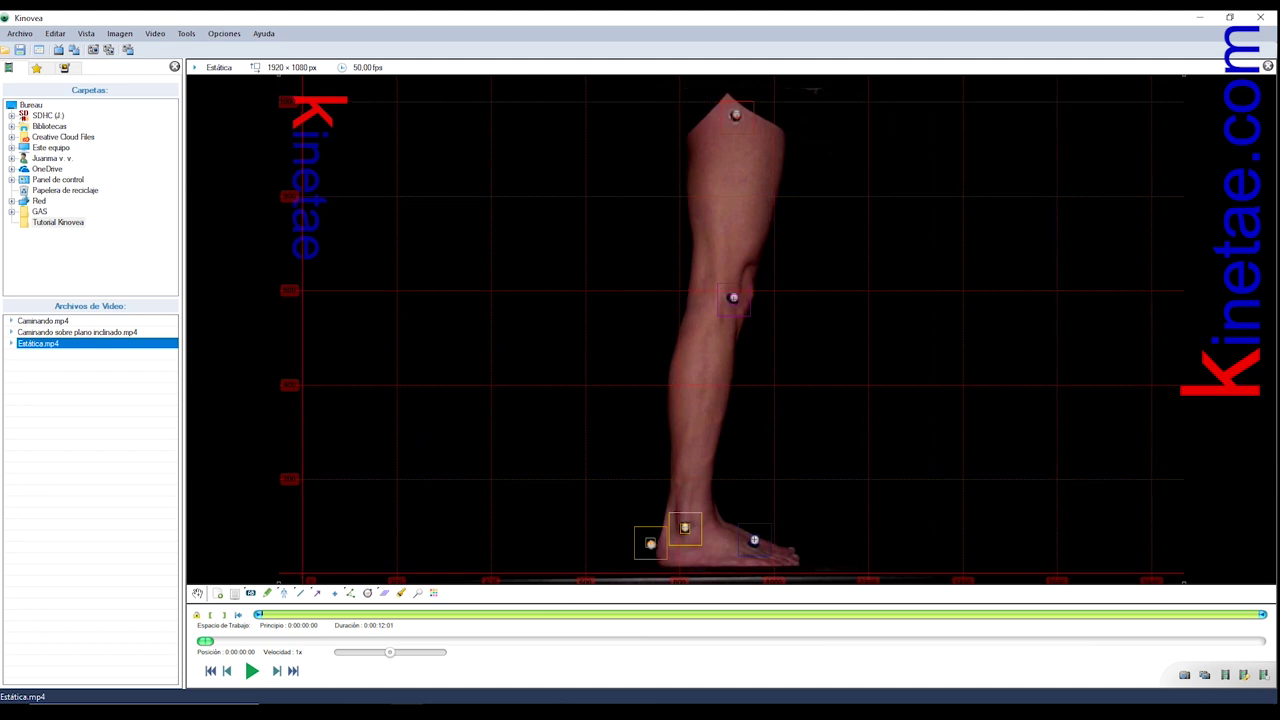
Step: Play the video and pause at 0:00:02.68 to track the five markers
click(251, 671)
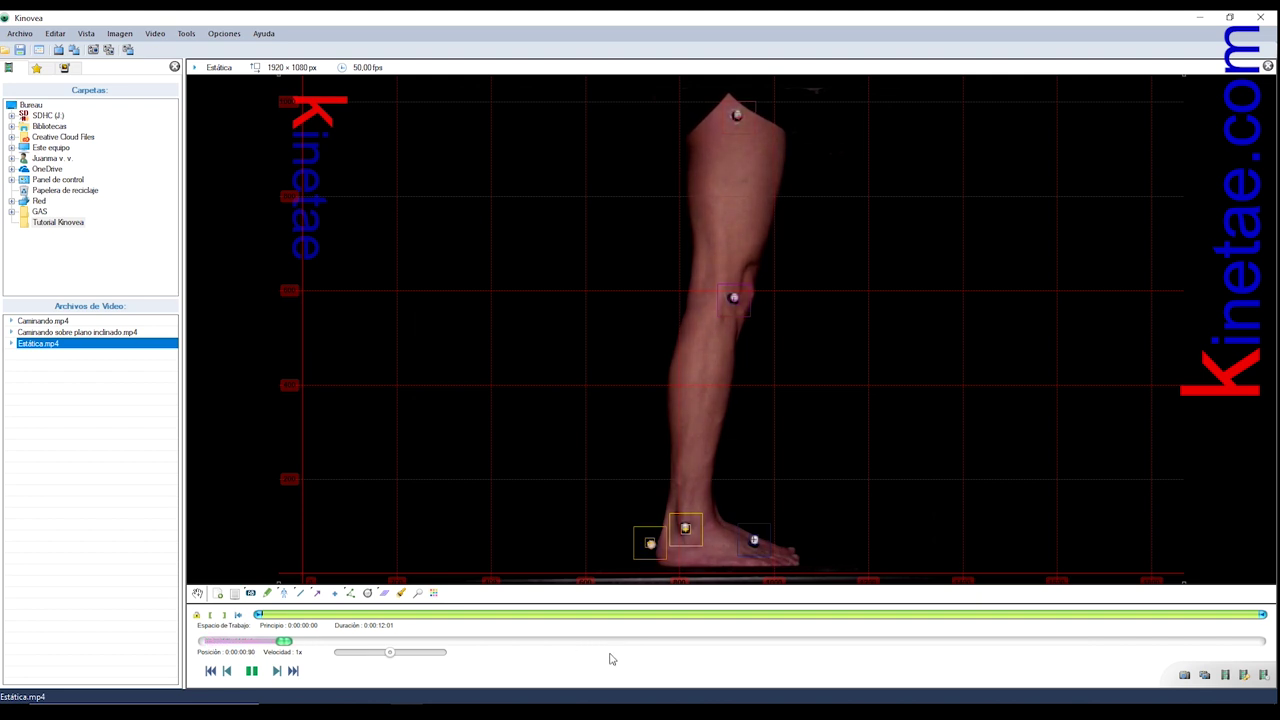
click(251, 671)
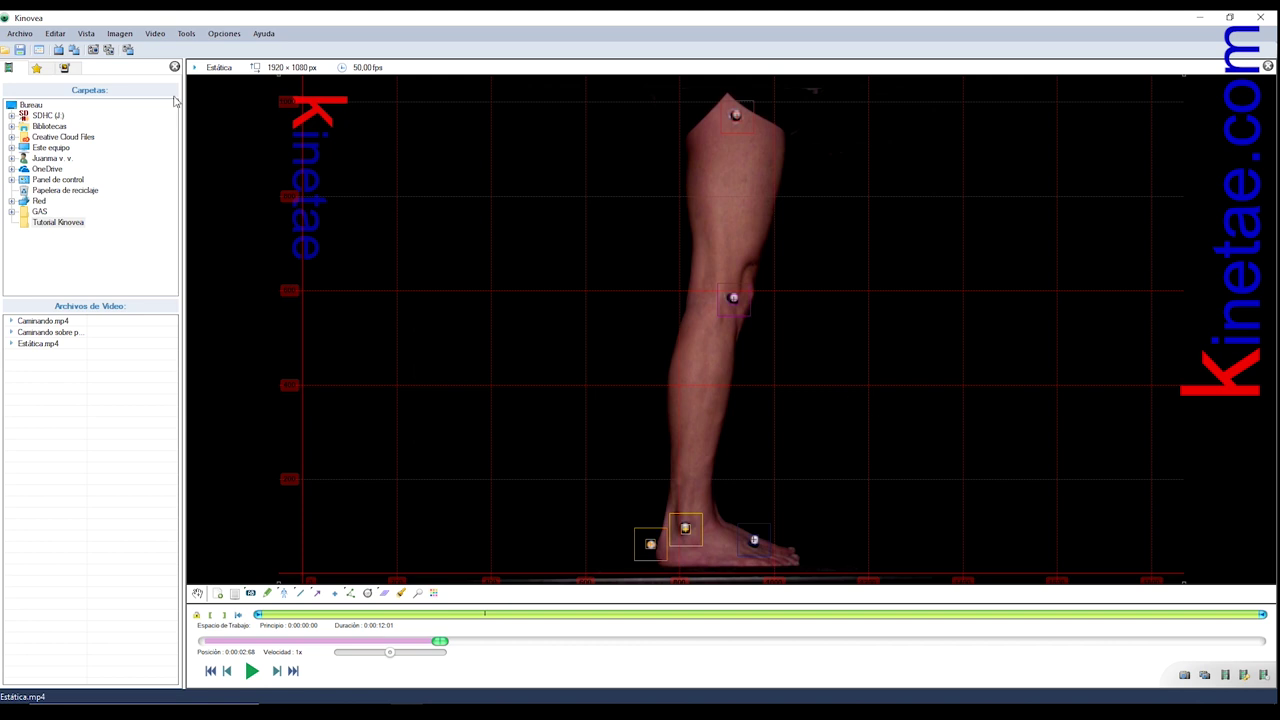
click(184, 36)
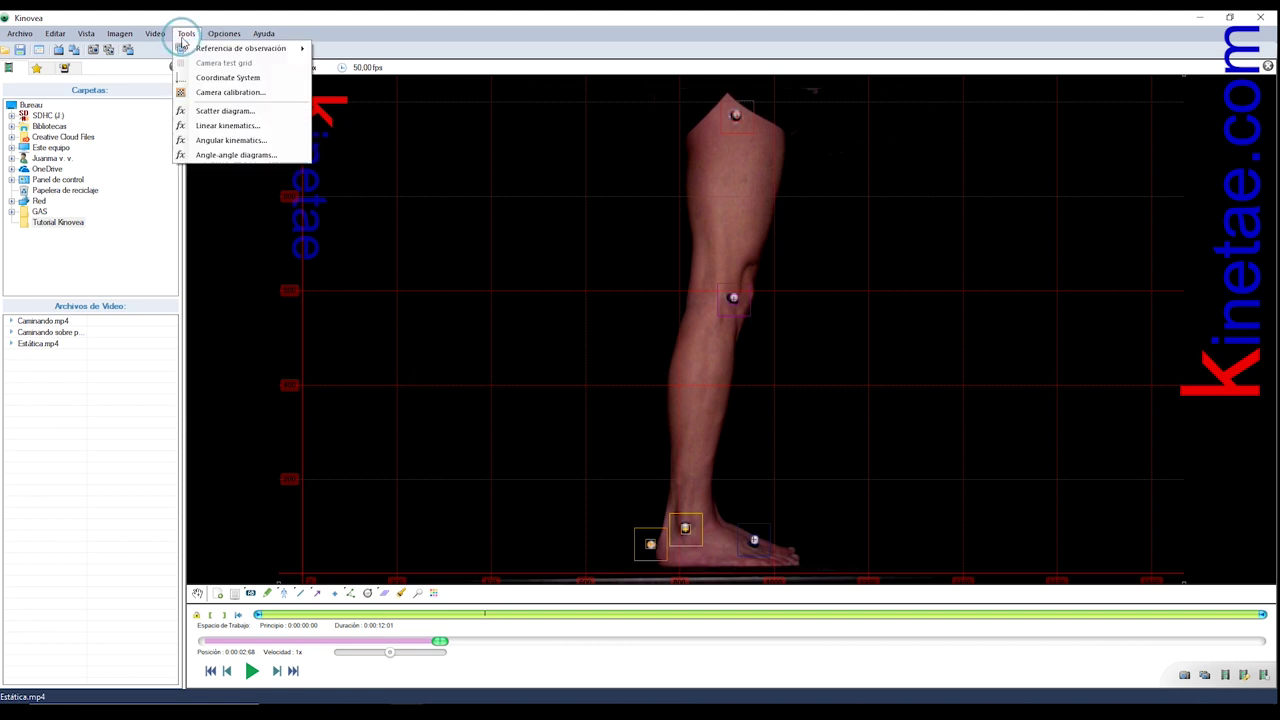
Step: Plot Horizontal position in Linear kinematics and copy the data to the clipboard
click(215, 128)
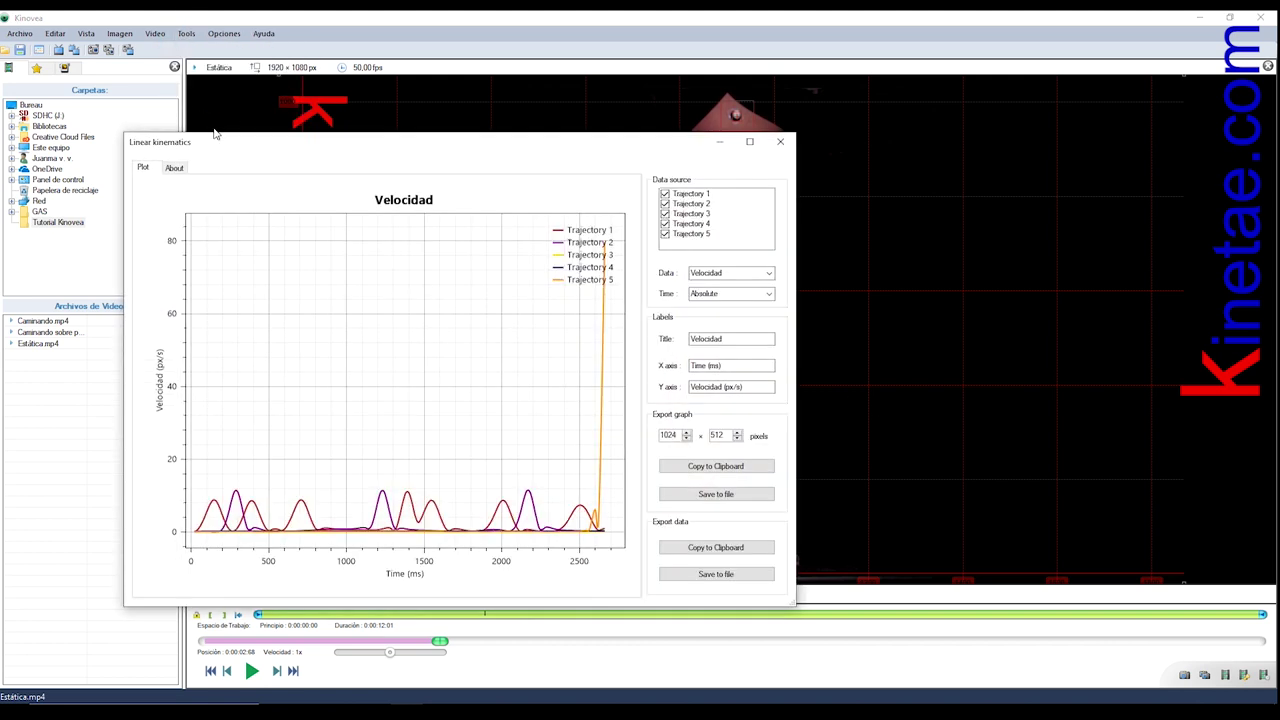
click(768, 275)
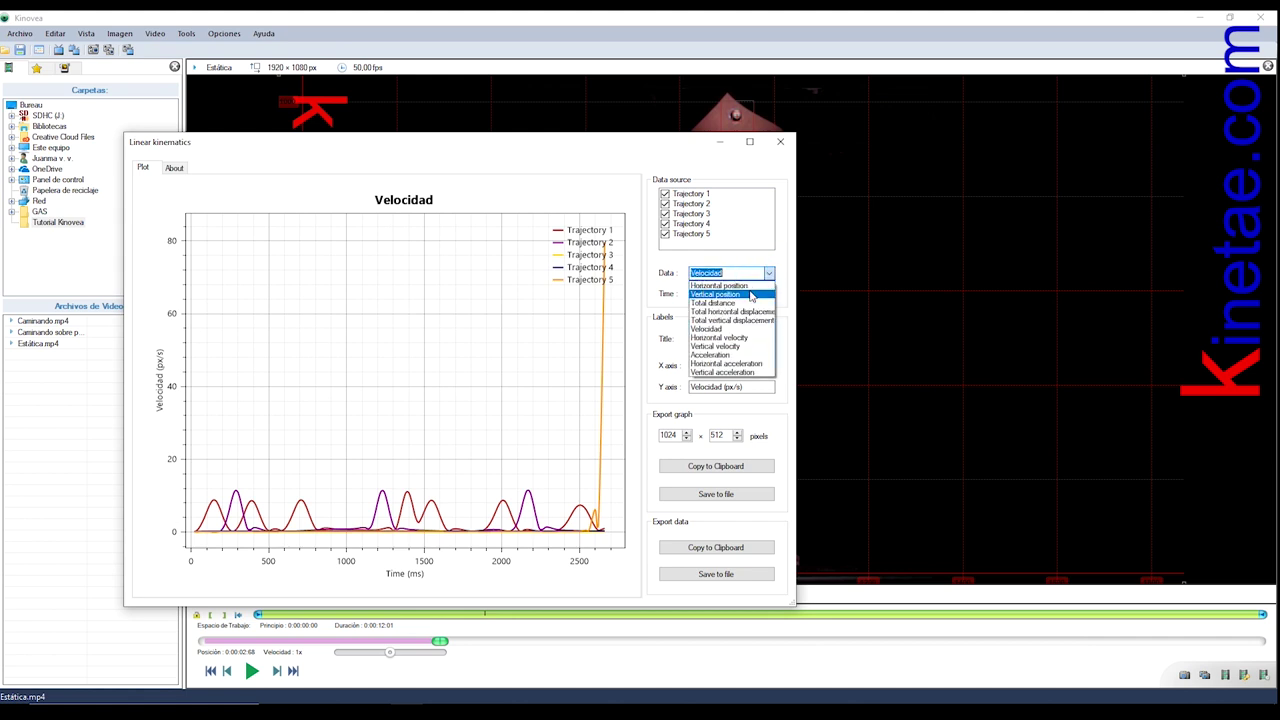
click(750, 291)
click(716, 547)
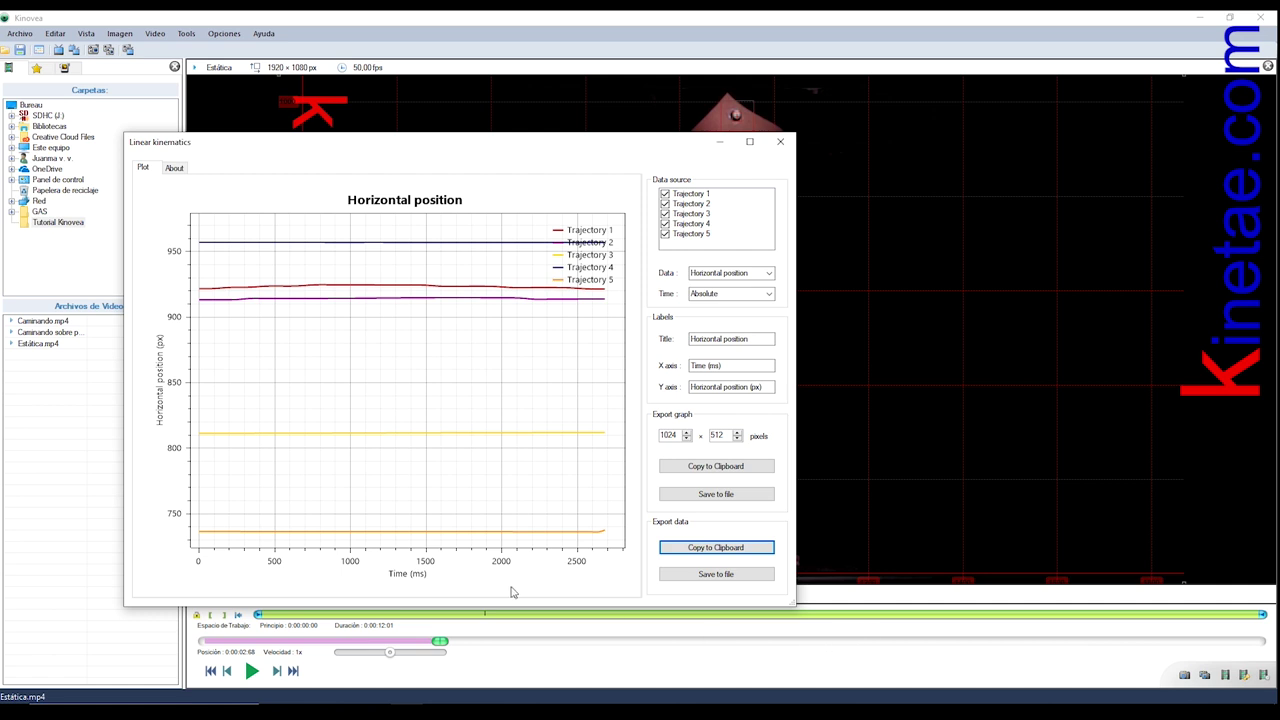
click(713, 549)
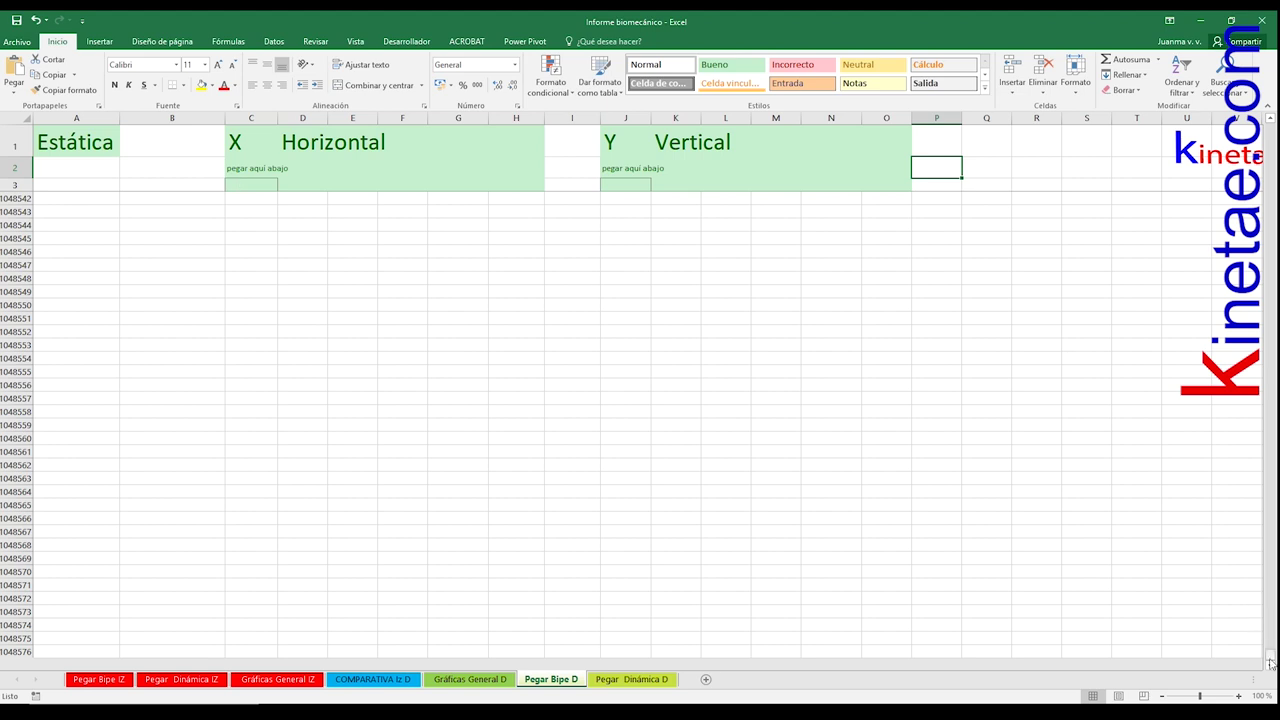
Step: Paste the Kinovea trajectory data into cell C3 of the Pegar Bipe D sheet
right_click(242, 185)
click(255, 243)
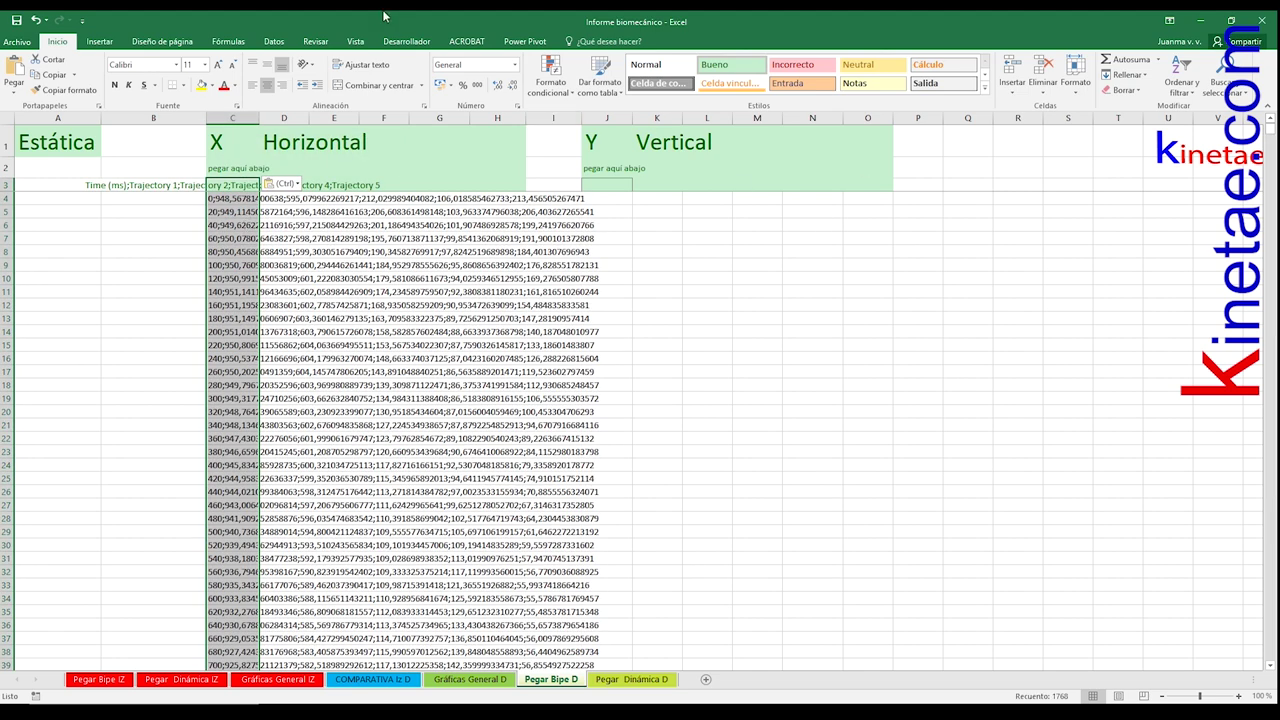
click(276, 44)
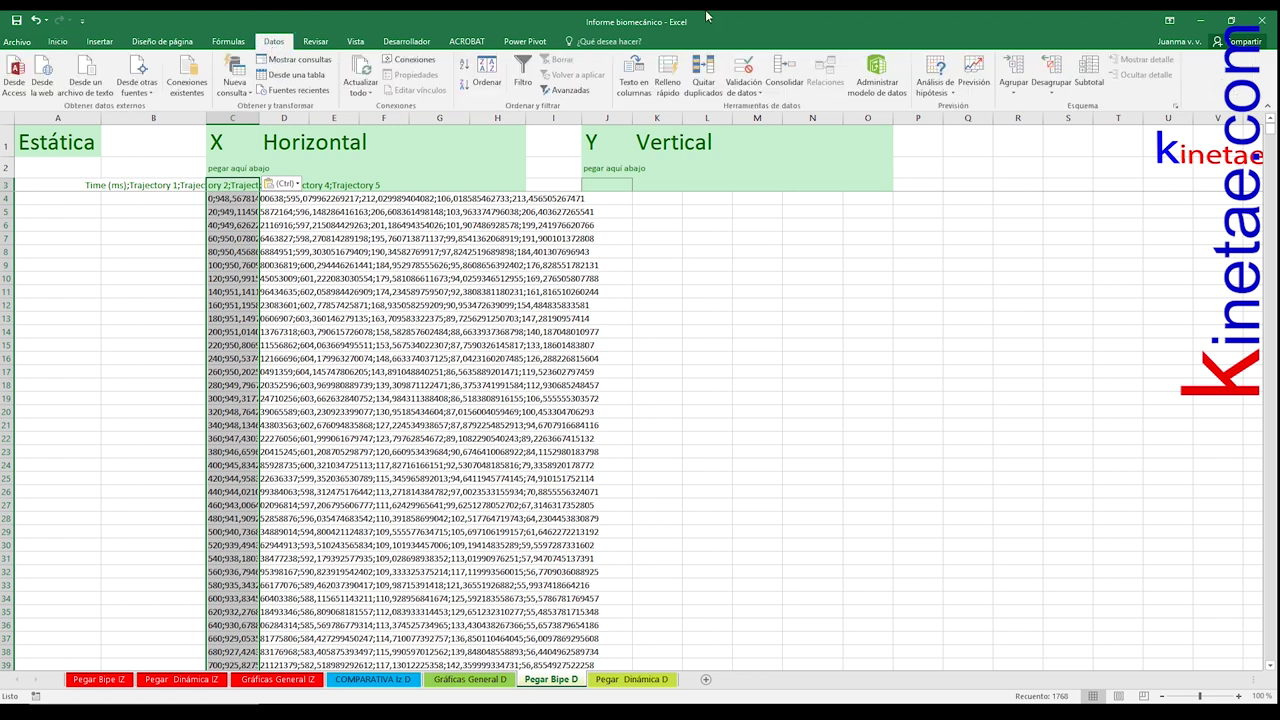
Step: Run Texto en columnas on column C, delimited by Punto y coma, replacing existing data
click(634, 72)
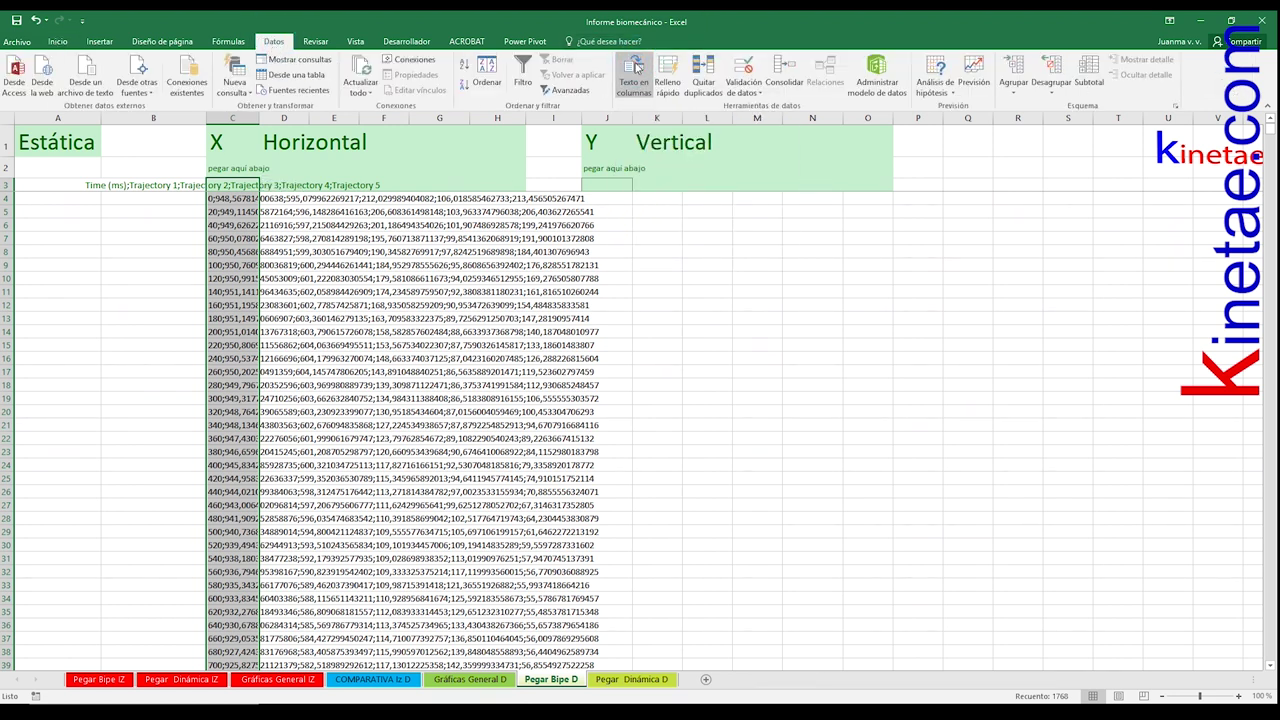
click(739, 504)
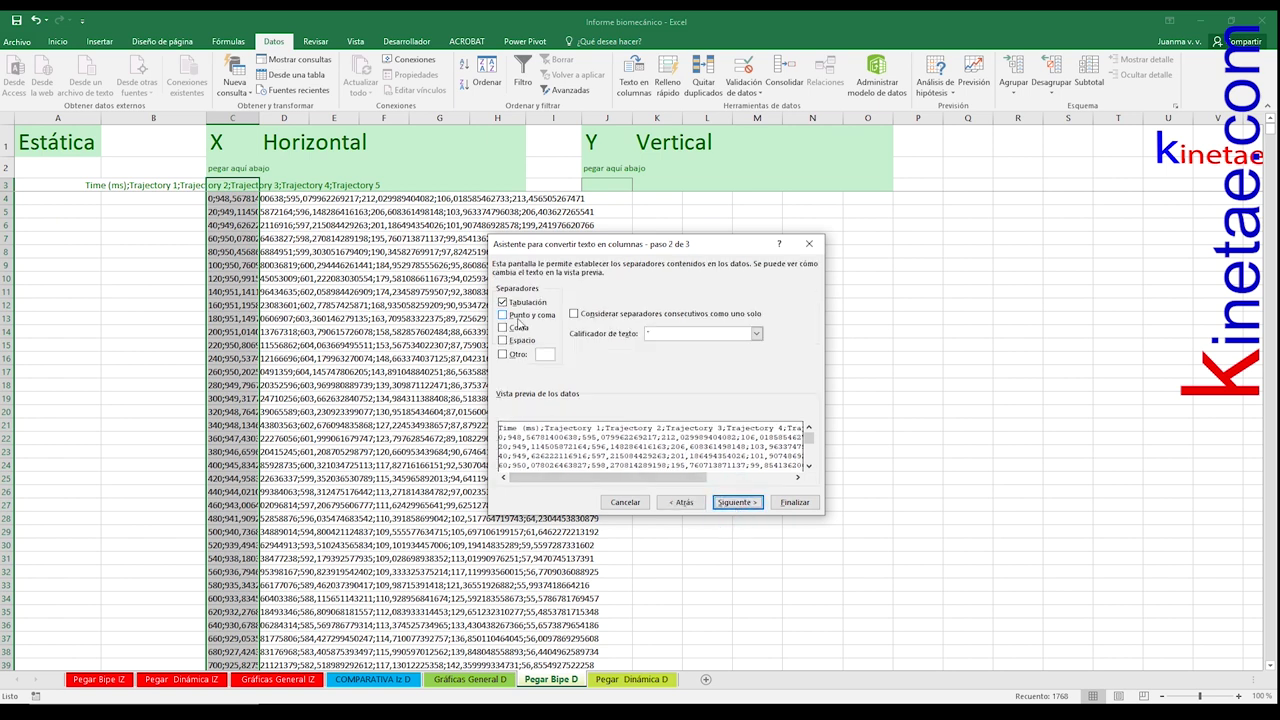
click(518, 316)
click(742, 502)
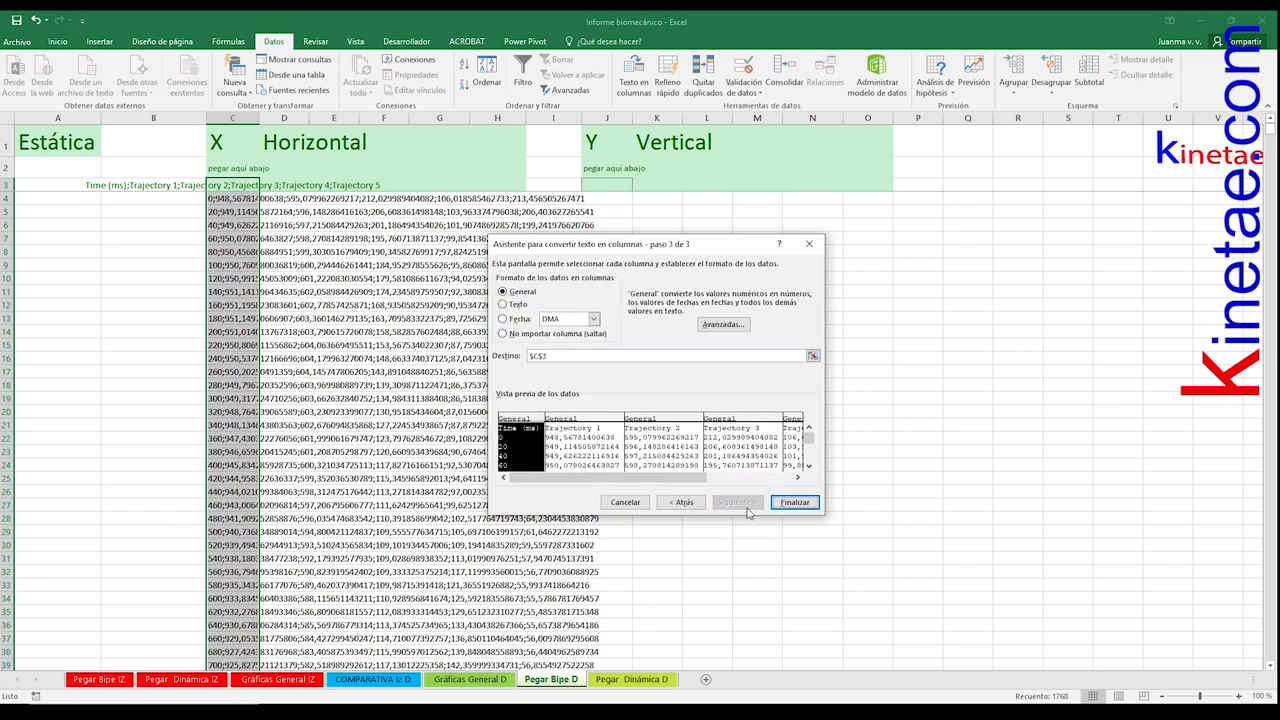
click(793, 502)
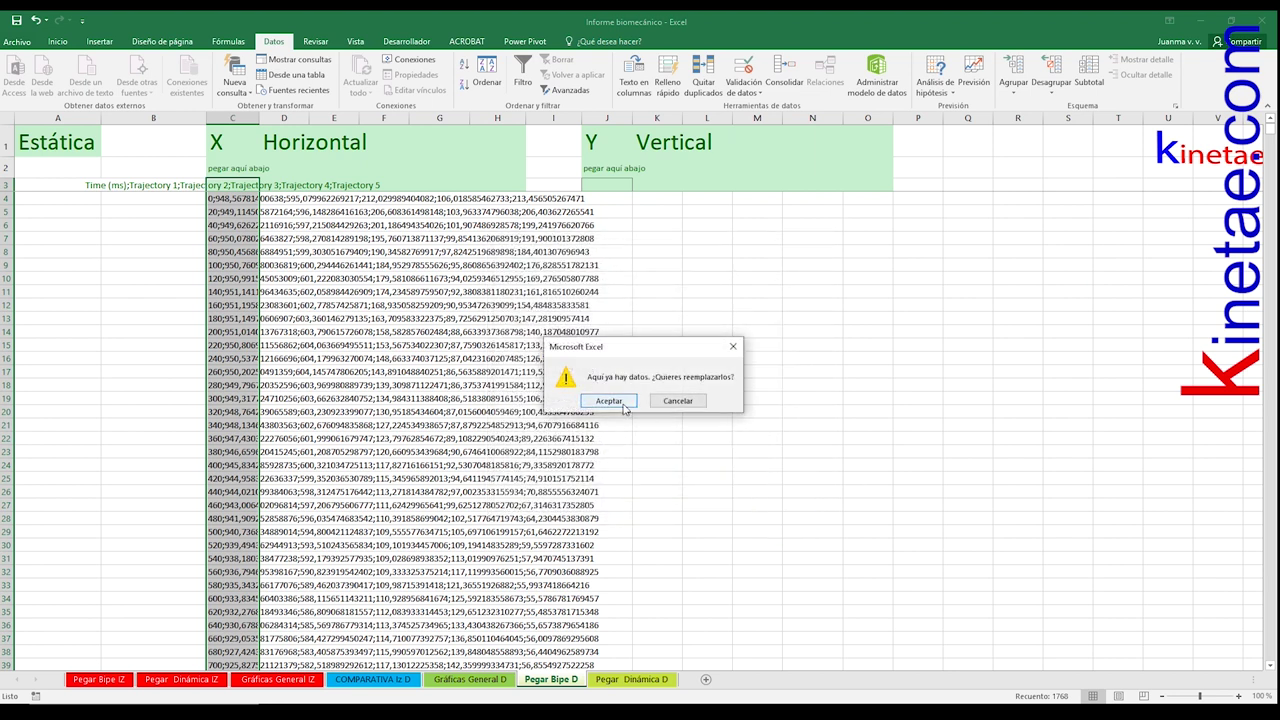
click(613, 401)
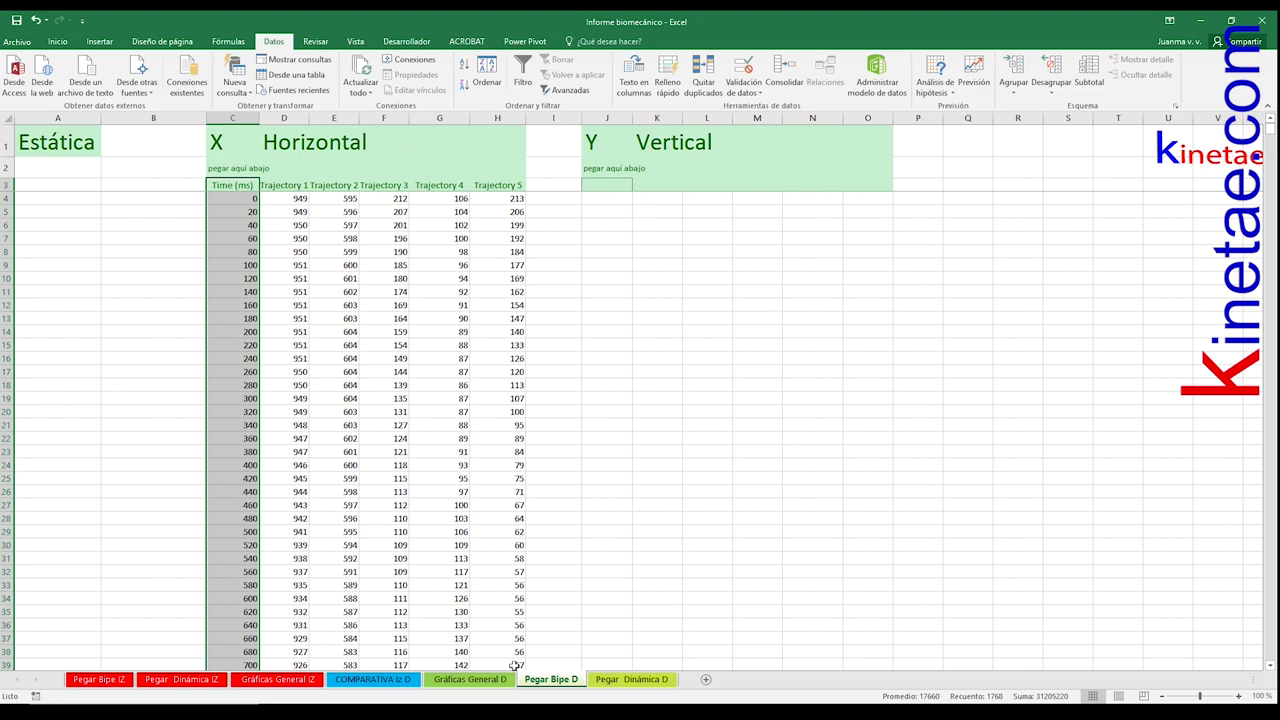
click(909, 234)
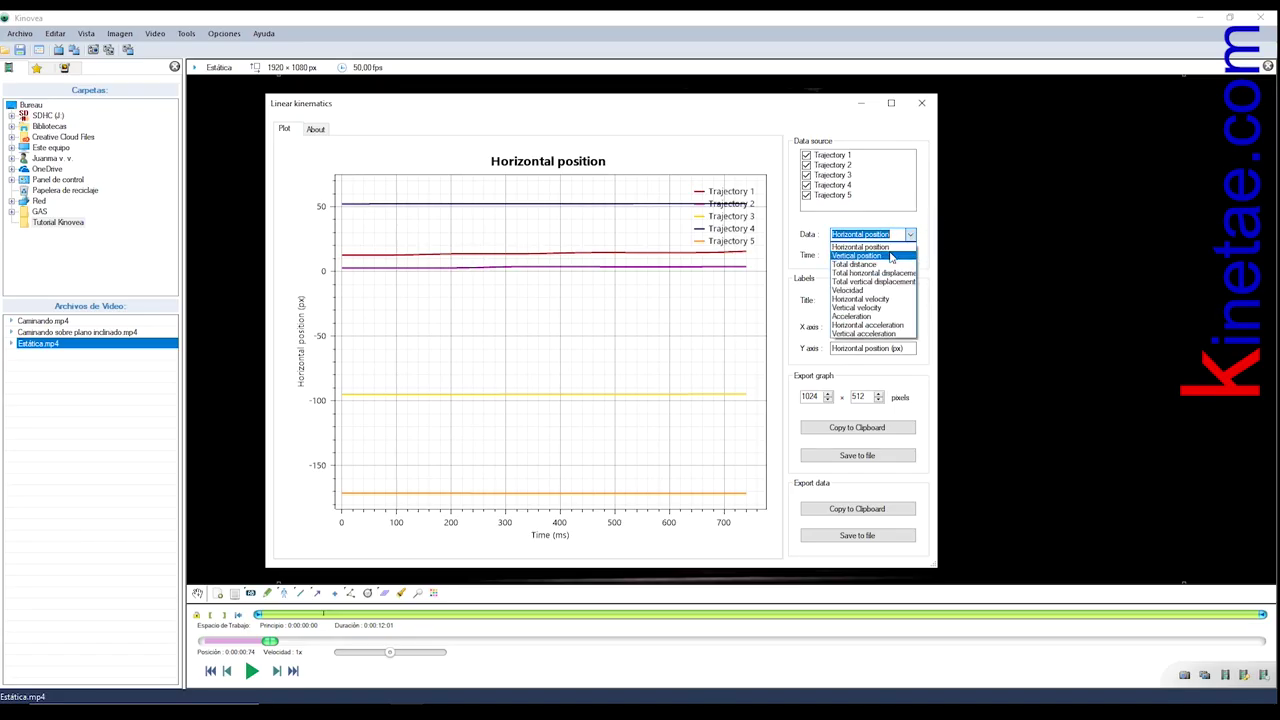
Step: Copy the Estática vertical-position trajectories from Kinovea and paste them at cell J3
click(890, 257)
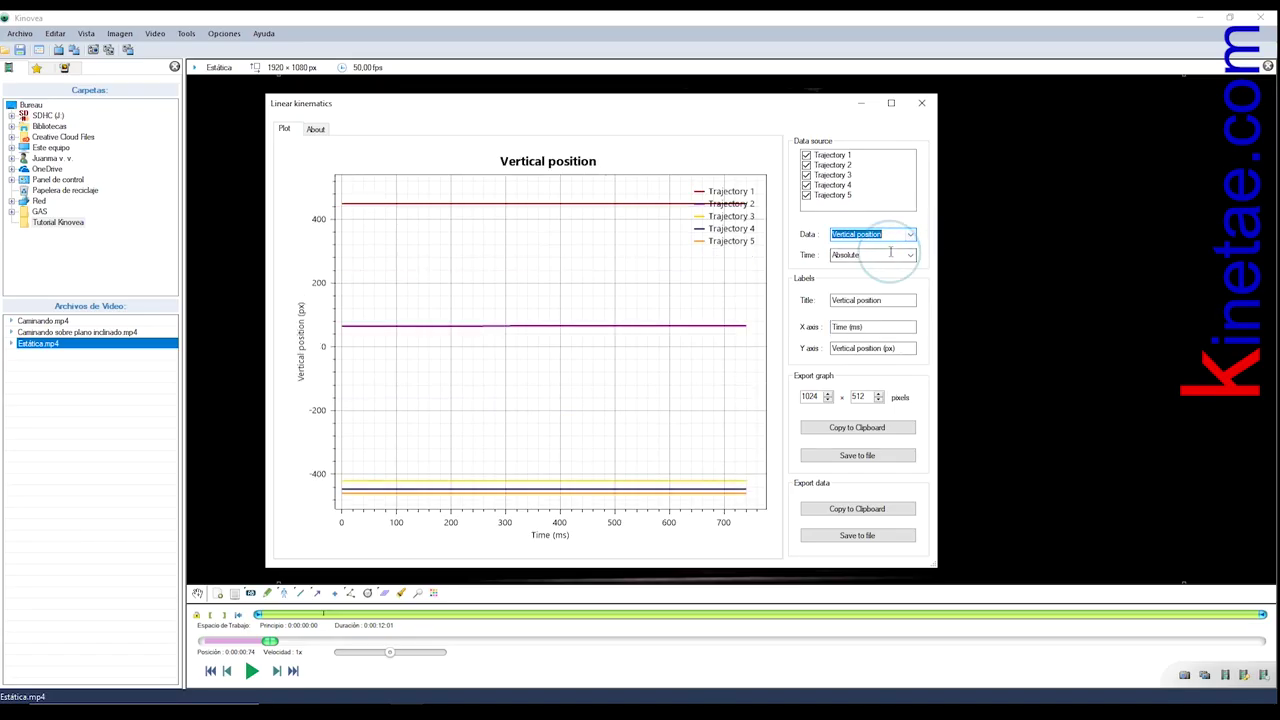
click(873, 509)
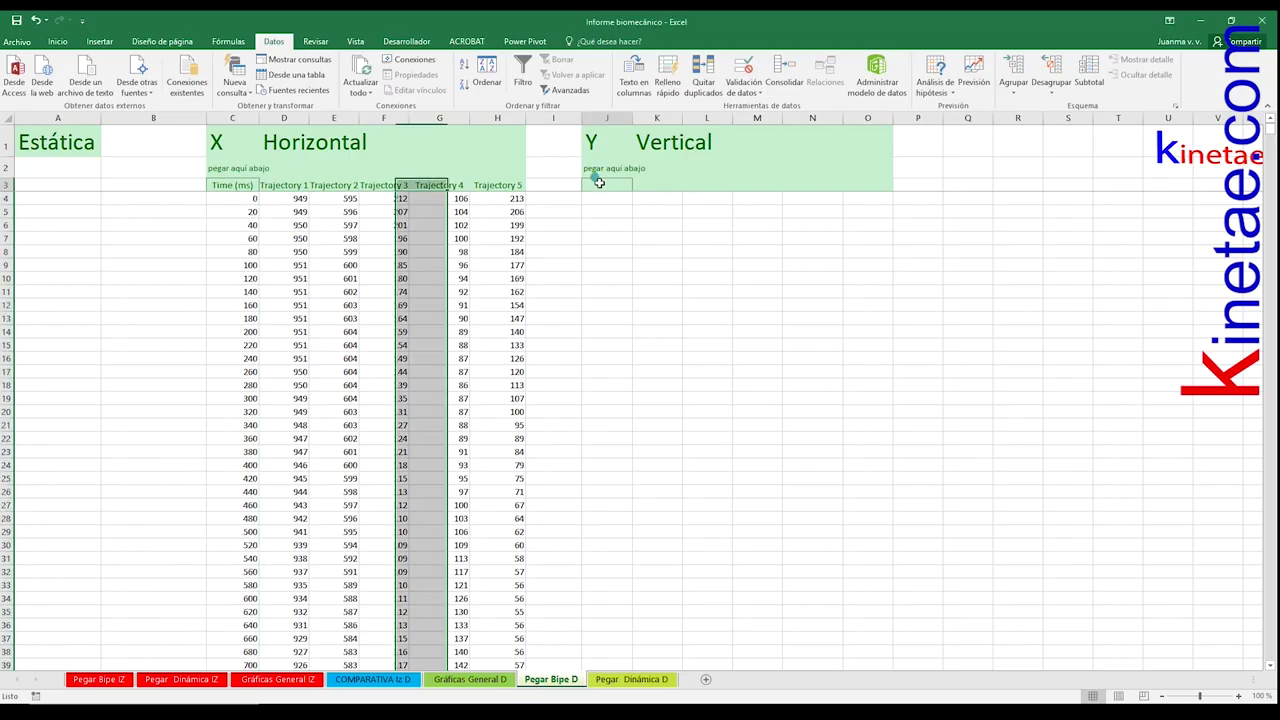
right_click(598, 183)
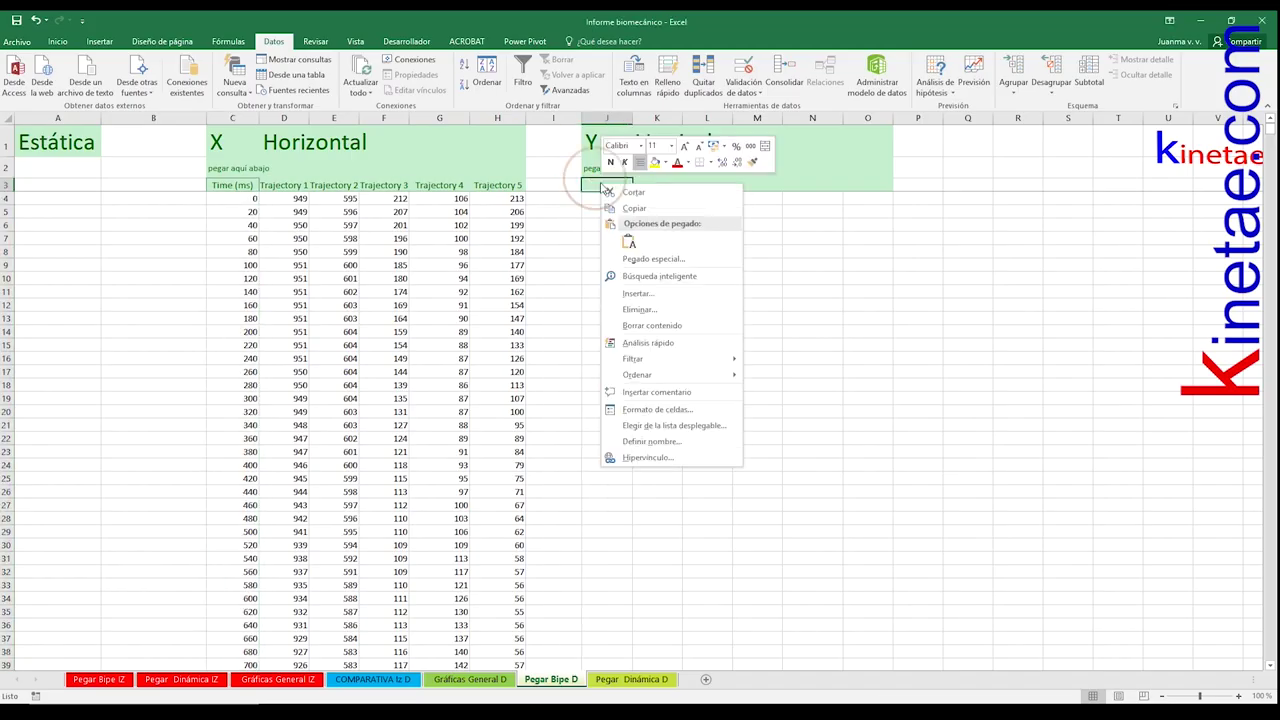
click(626, 240)
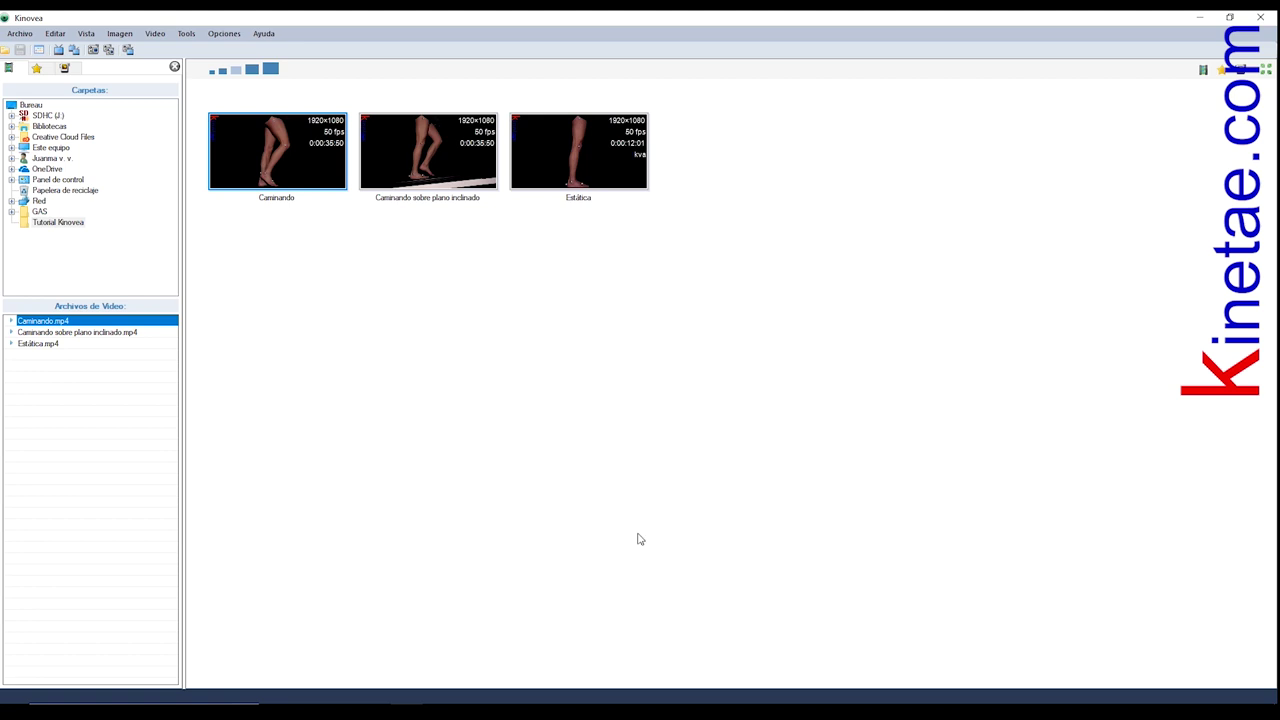
Step: Load Caminando, place a coordinate system origin at the frame's bottom-left, and start playback
double_click(296, 176)
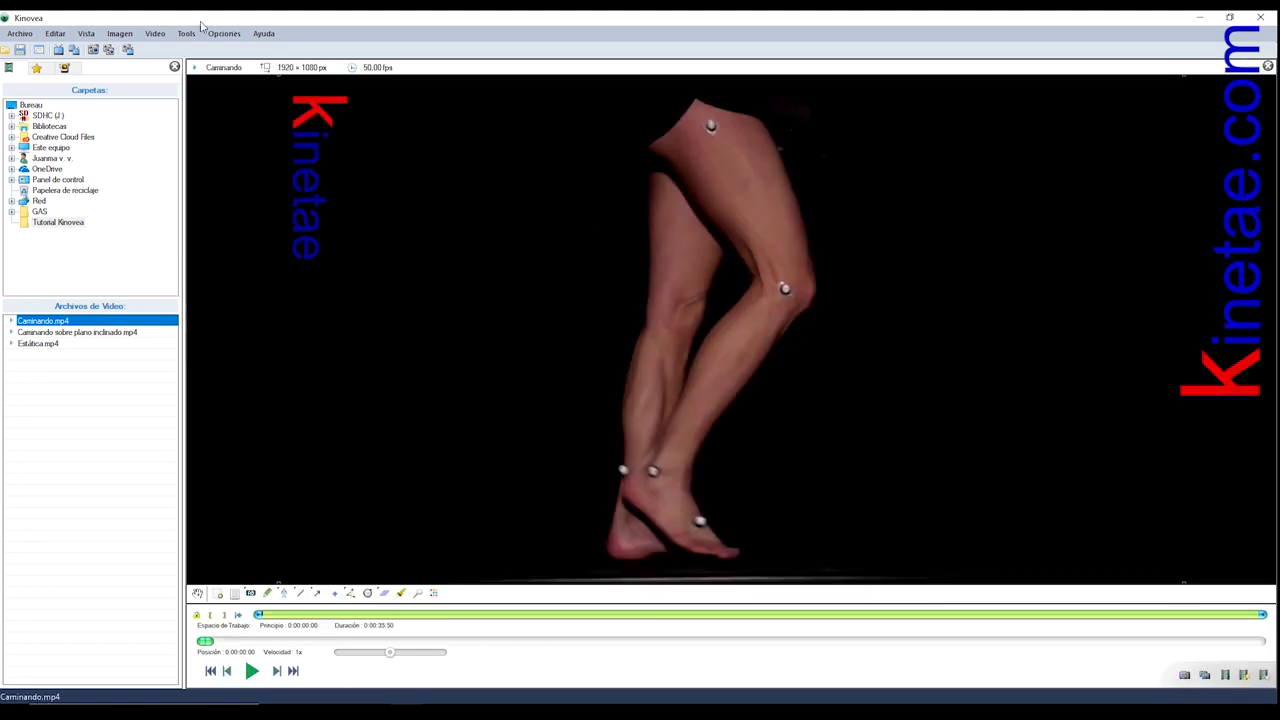
click(186, 33)
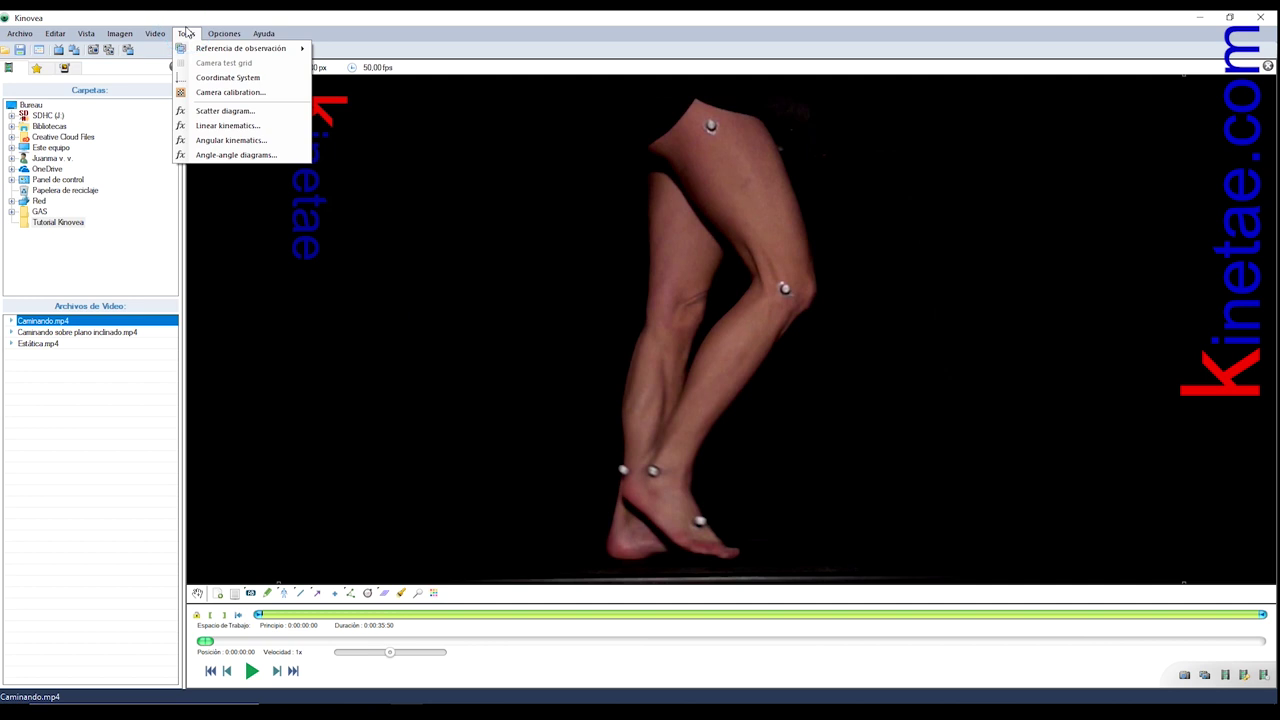
click(215, 77)
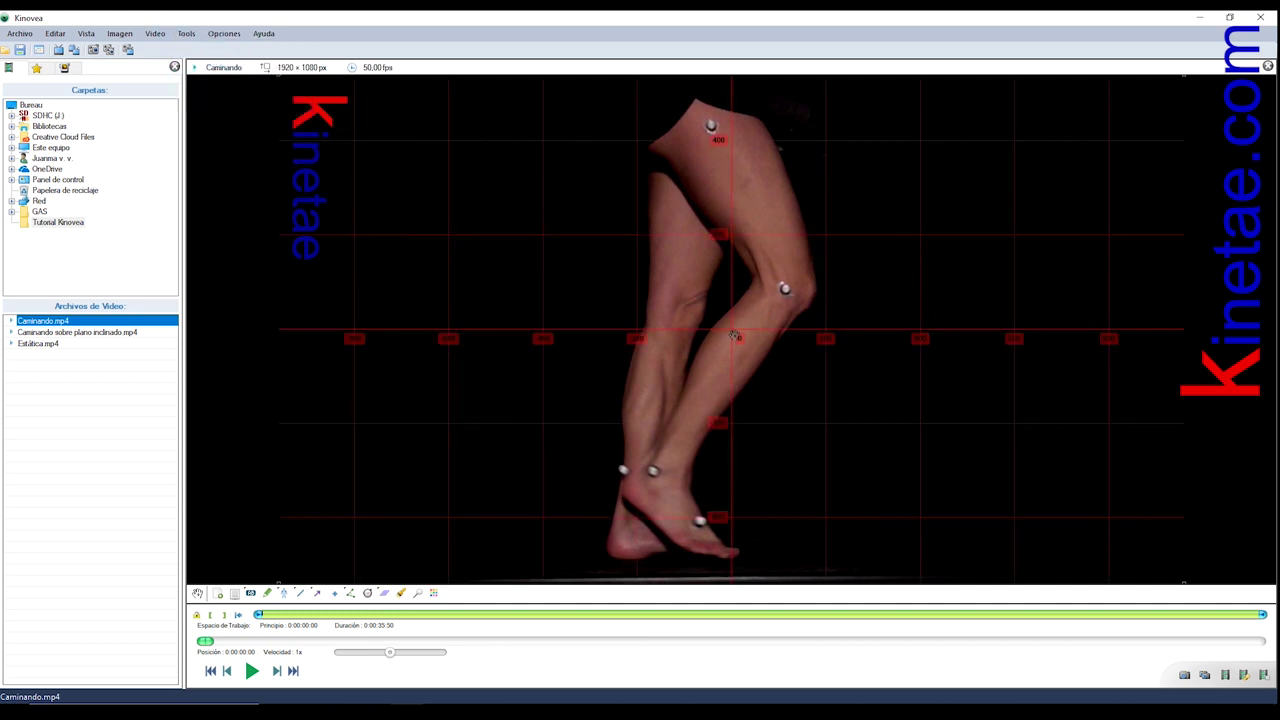
drag(733, 335, 290, 578)
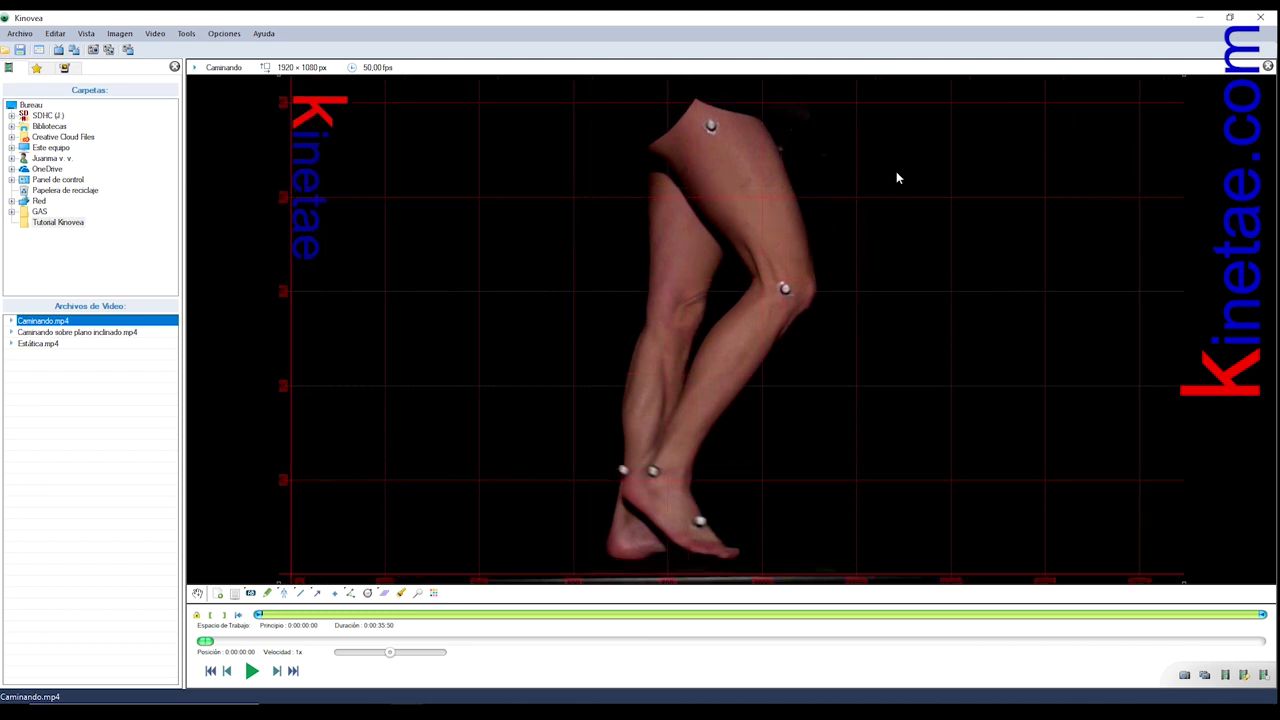
click(251, 671)
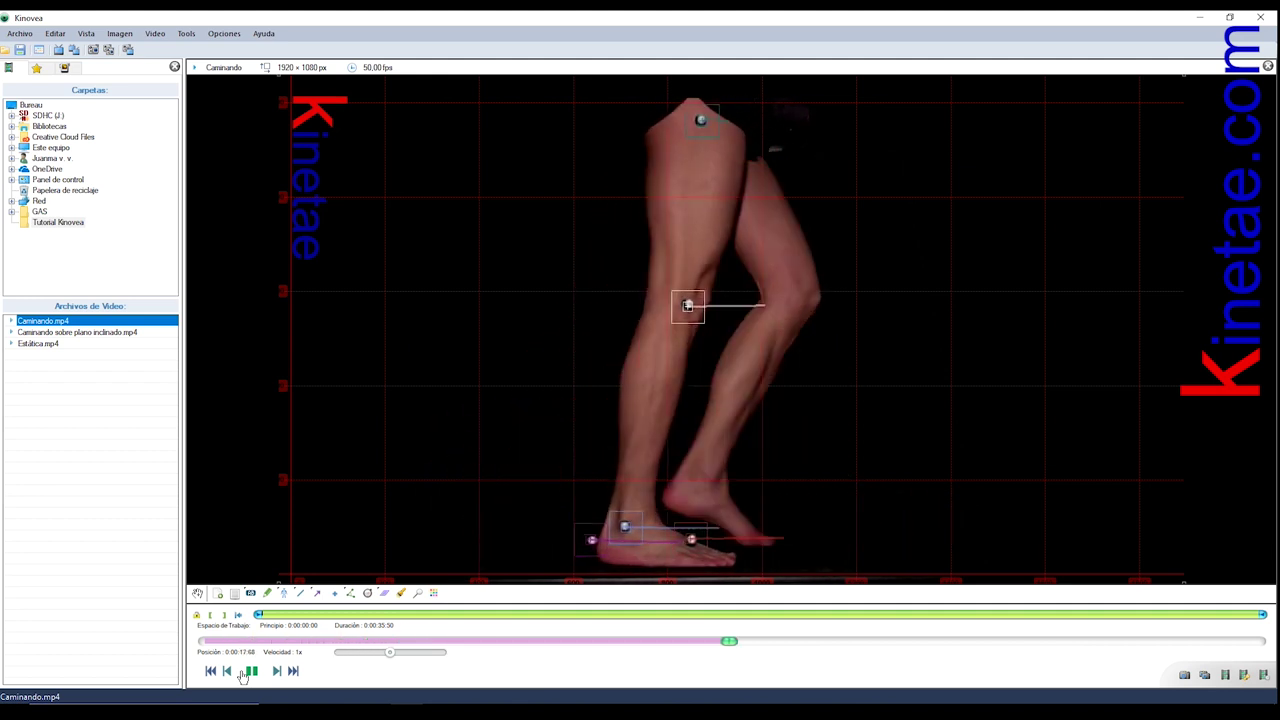
Step: Pause at 0:00:25:04 and erase the knee trajectory from that frame onward
click(868, 428)
scroll(868, 426, up, 3)
scroll(868, 426, up, 3)
scroll(868, 426, up, 2)
scroll(868, 426, up, 3)
scroll(868, 426, down, 2)
scroll(868, 426, down, 1)
scroll(868, 426, down, 1)
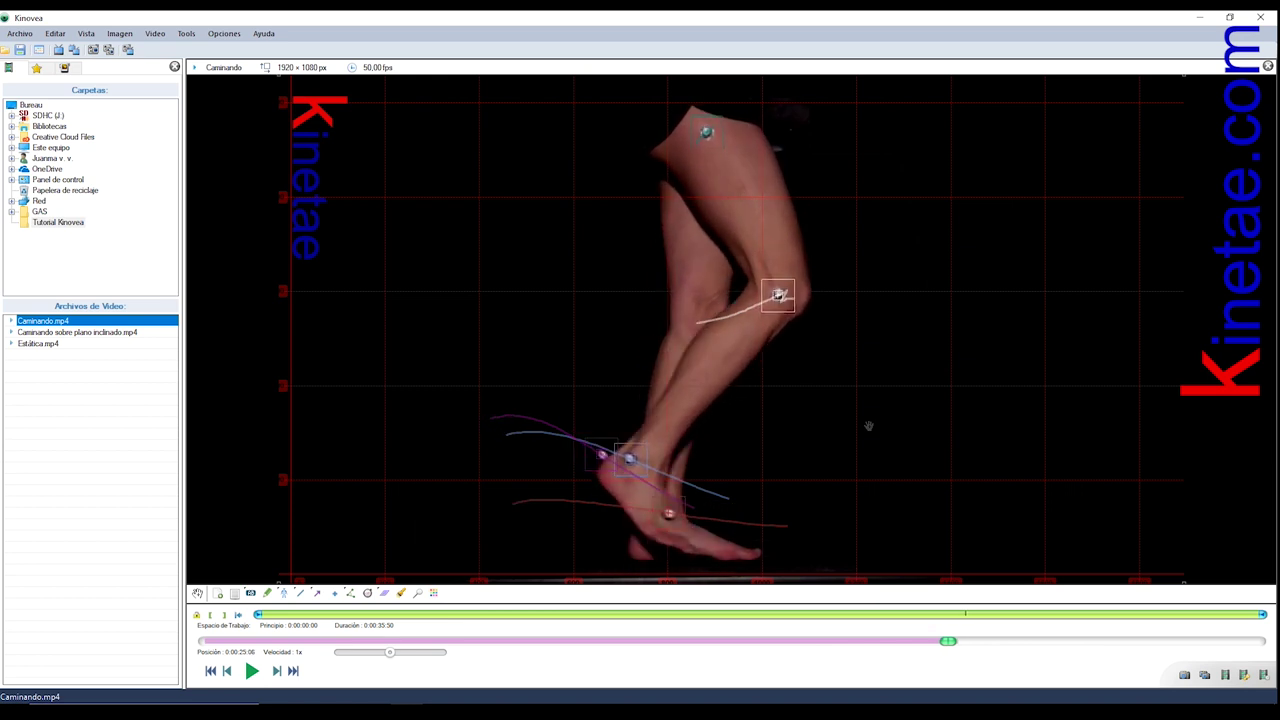
scroll(840, 344, down, 1)
scroll(840, 346, down, 1)
scroll(840, 346, up, 4)
right_click(776, 296)
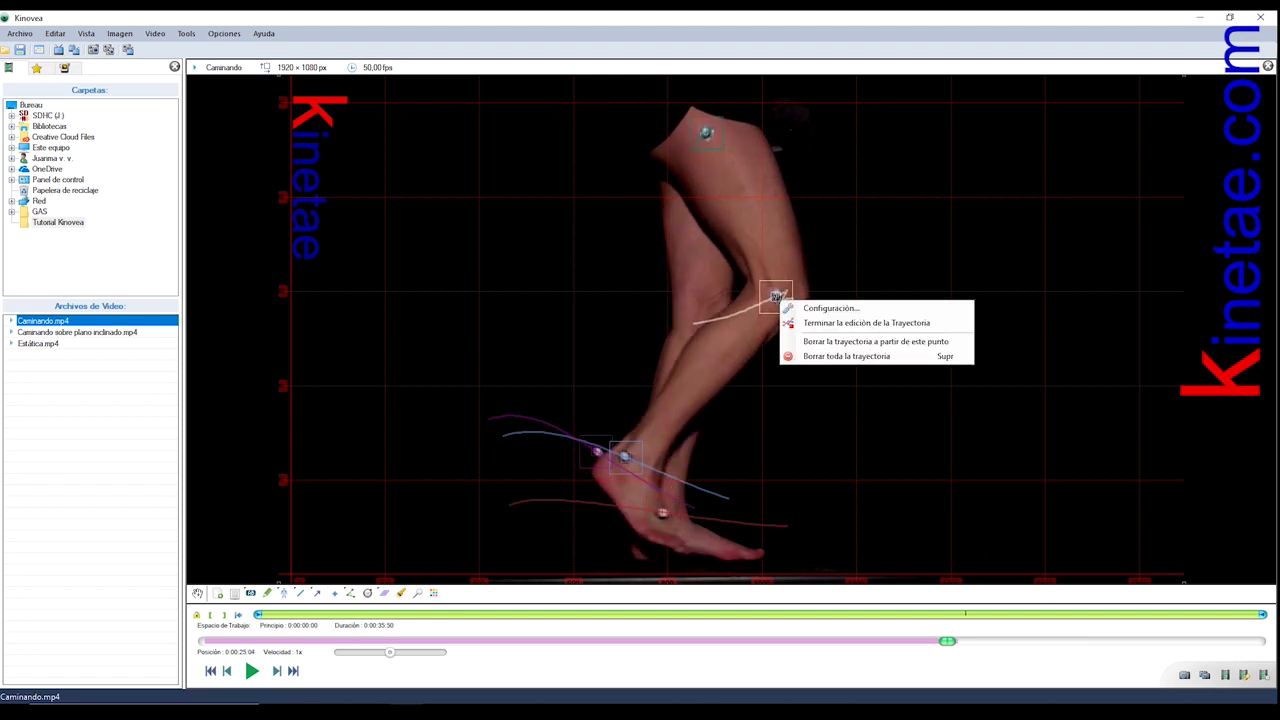
click(830, 342)
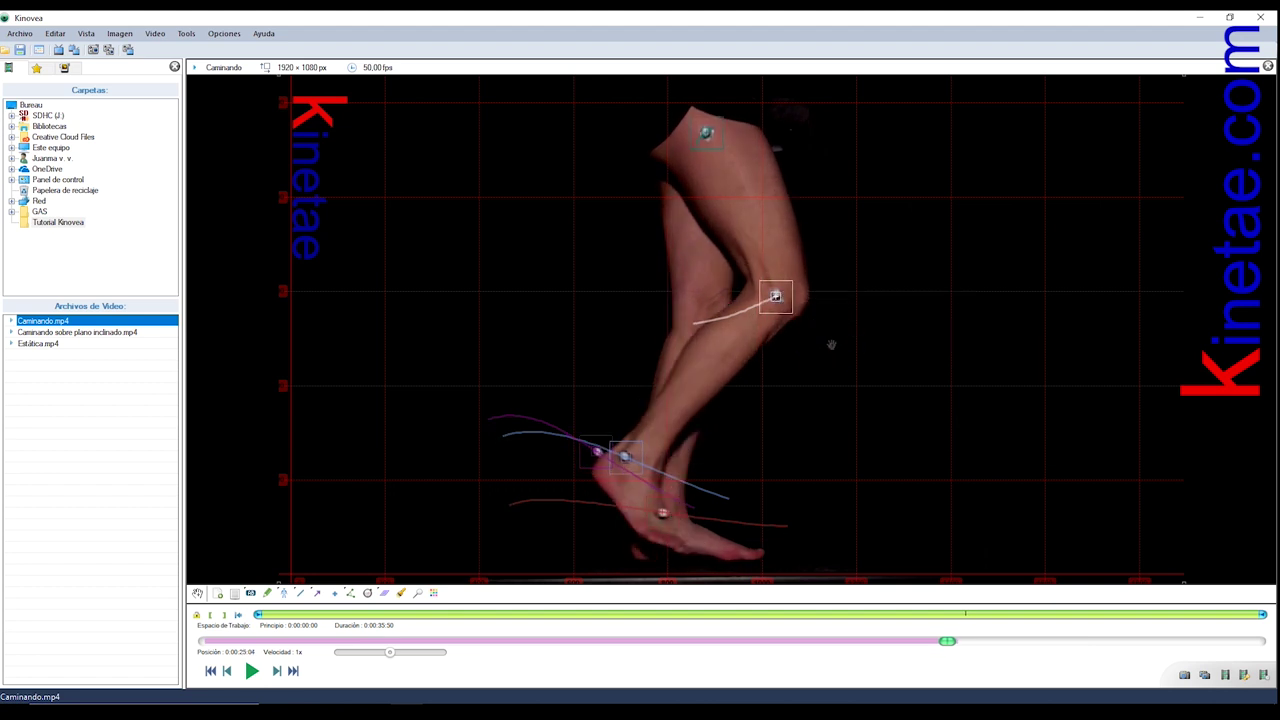
Step: Play the walking video so the knee marker is re-tracked, then stop it
scroll(830, 345, down, 2)
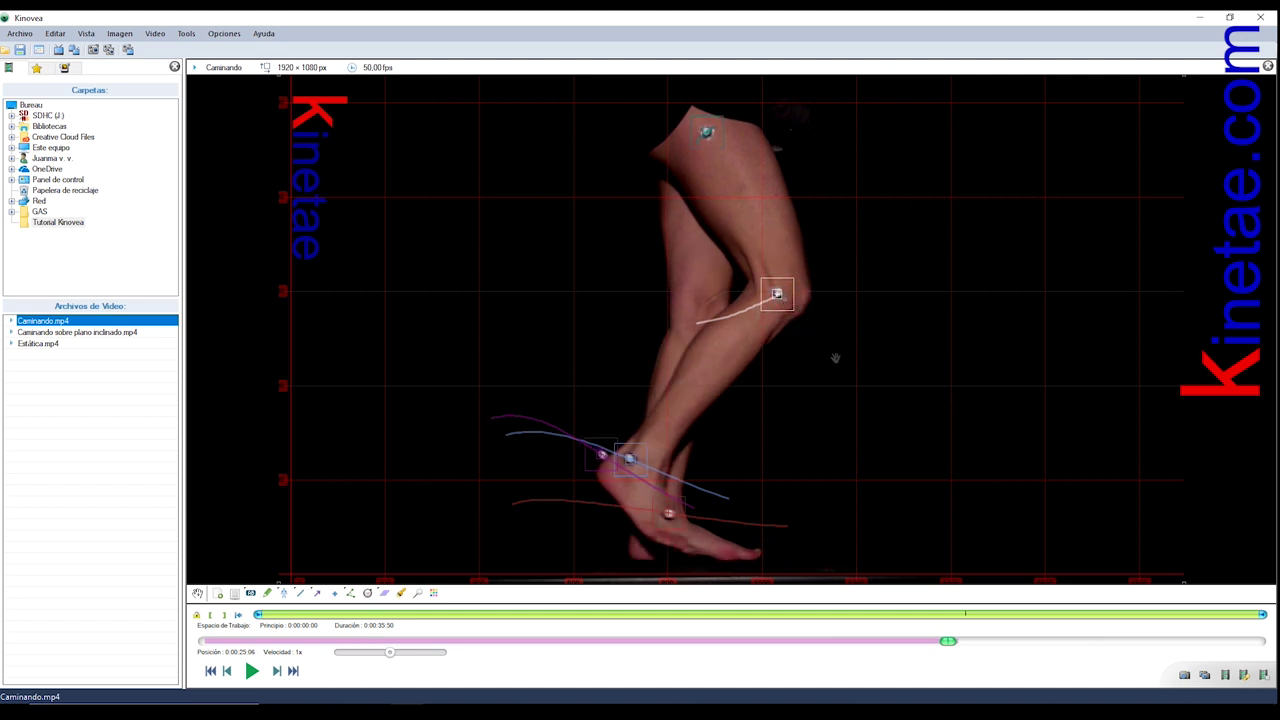
key(space)
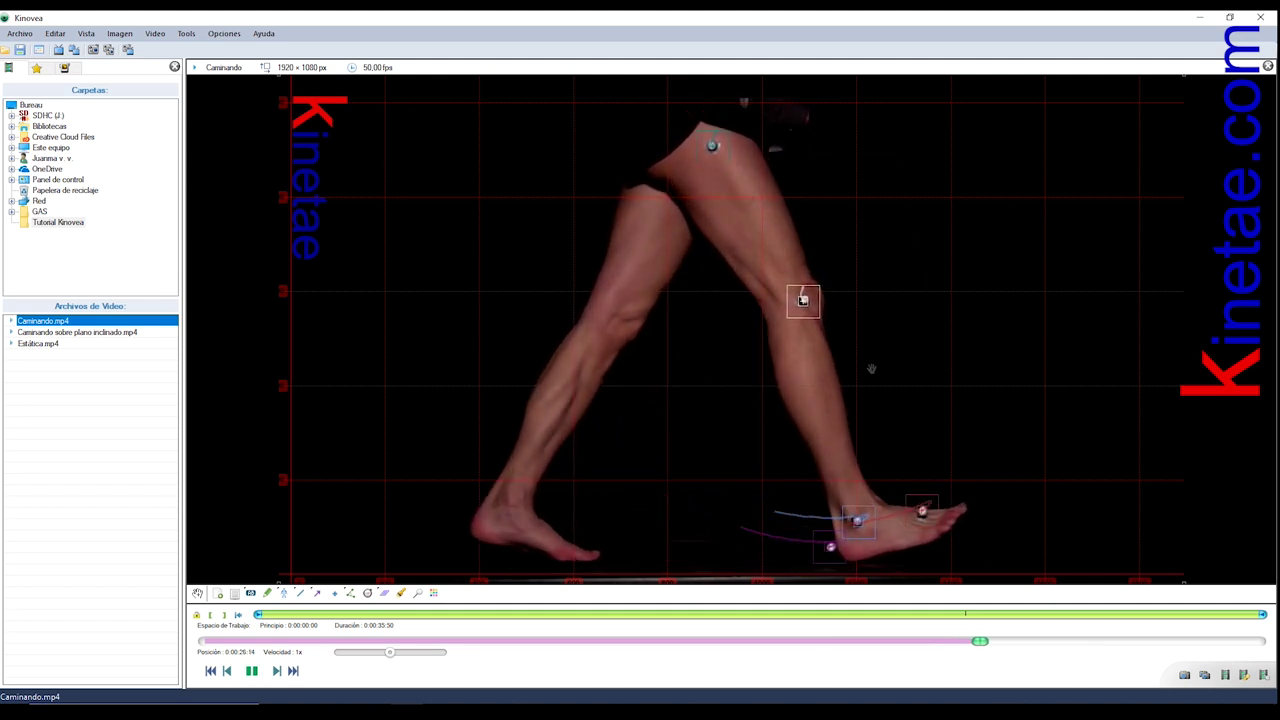
key(space)
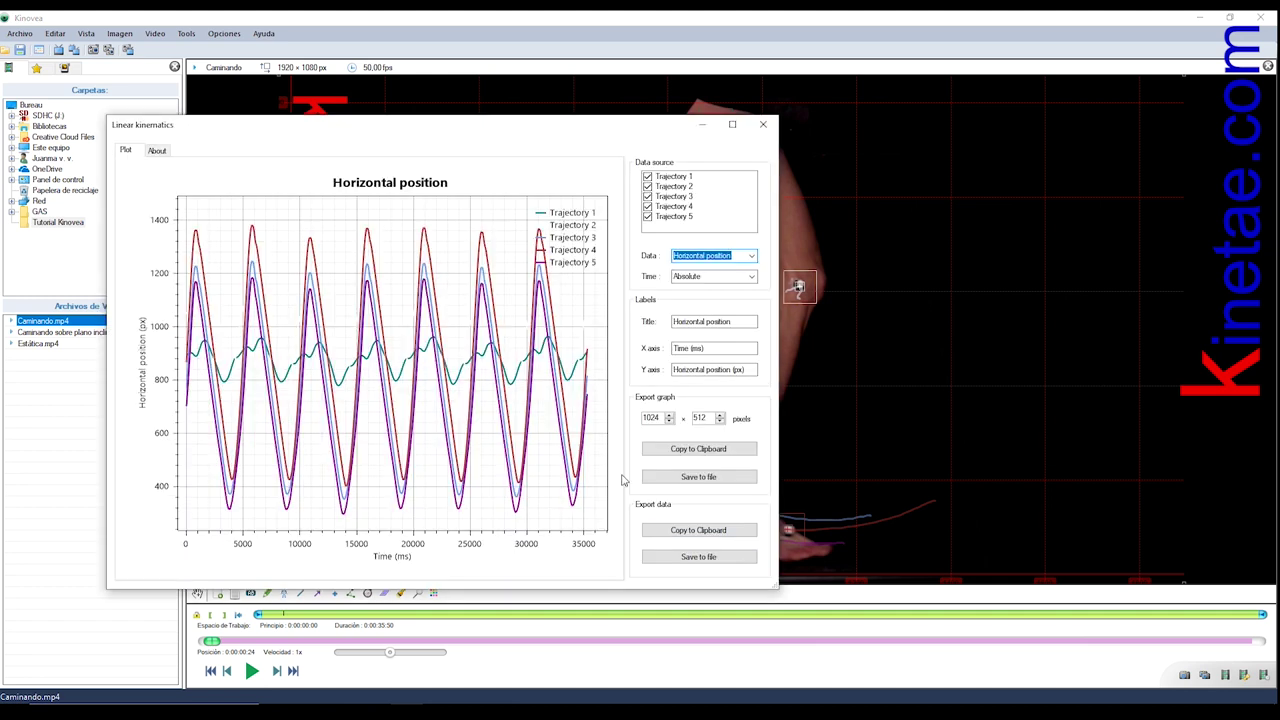
Step: Paste the walking horizontal-position data at C3 on the Pegar Dinámica D sheet
click(698, 530)
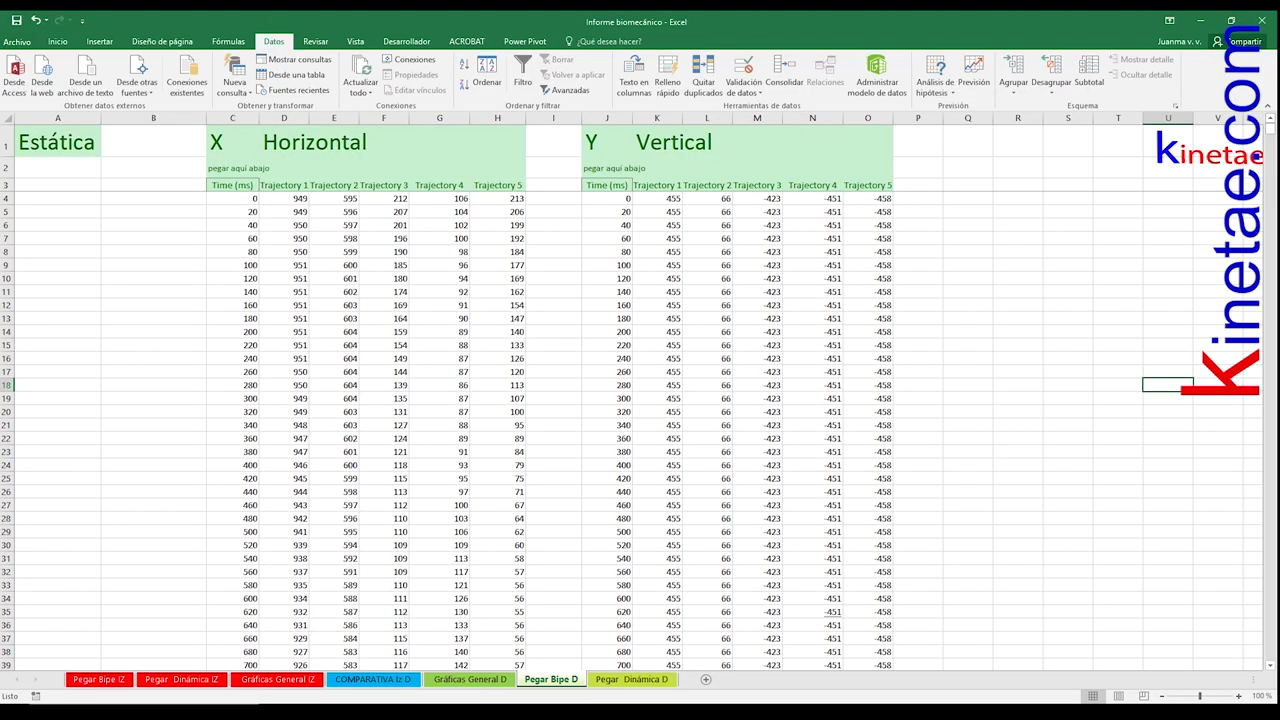
click(643, 683)
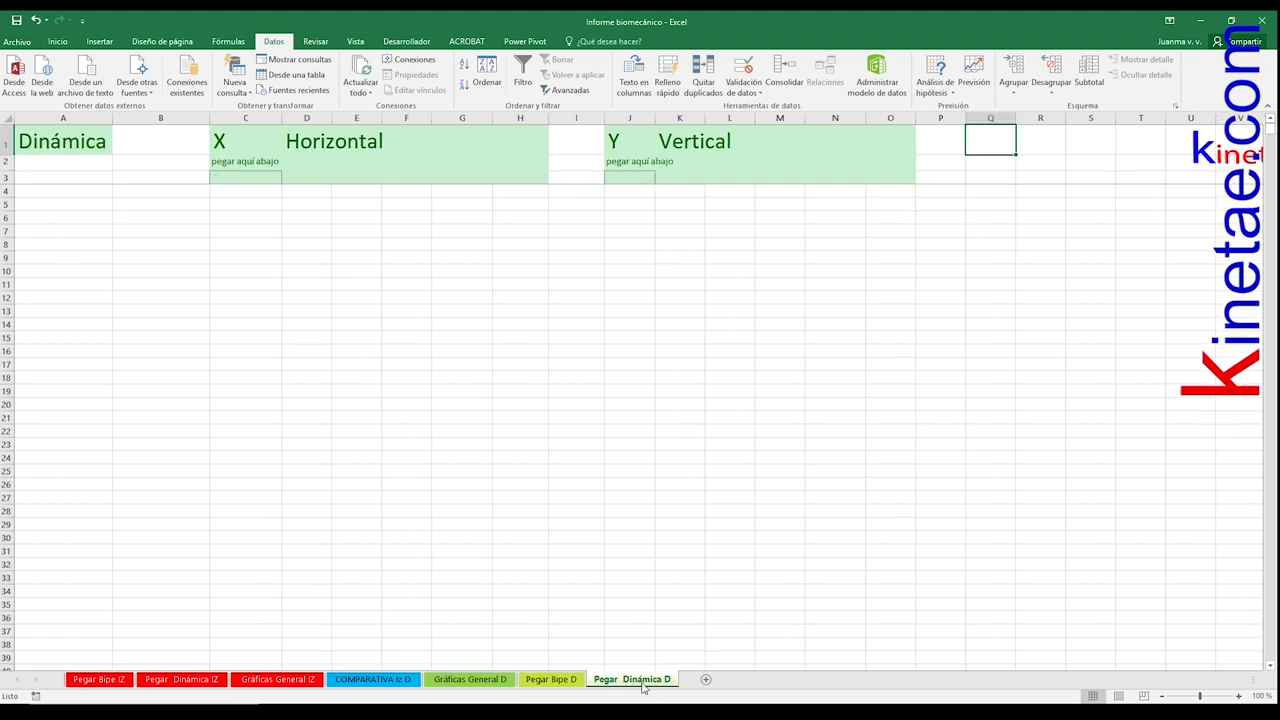
right_click(249, 176)
click(273, 238)
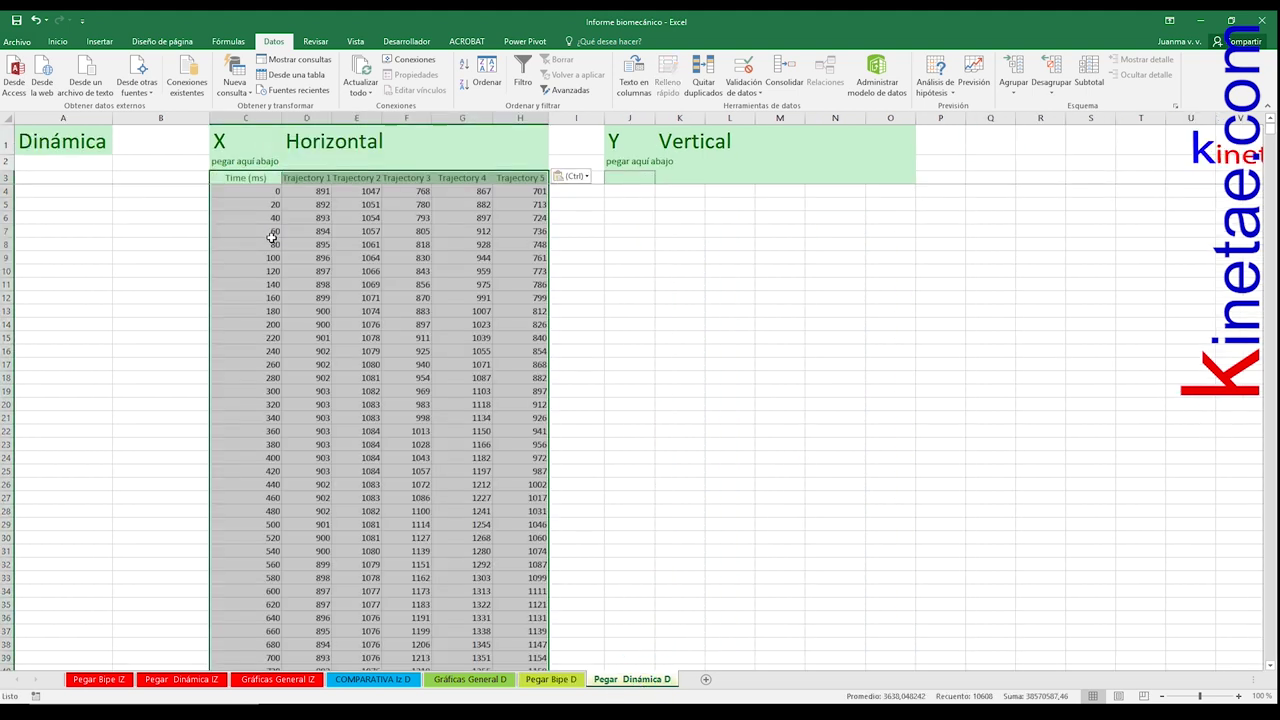
Step: Switch Kinovea to vertical position, copy it, and paste the data at J3
click(739, 272)
click(697, 535)
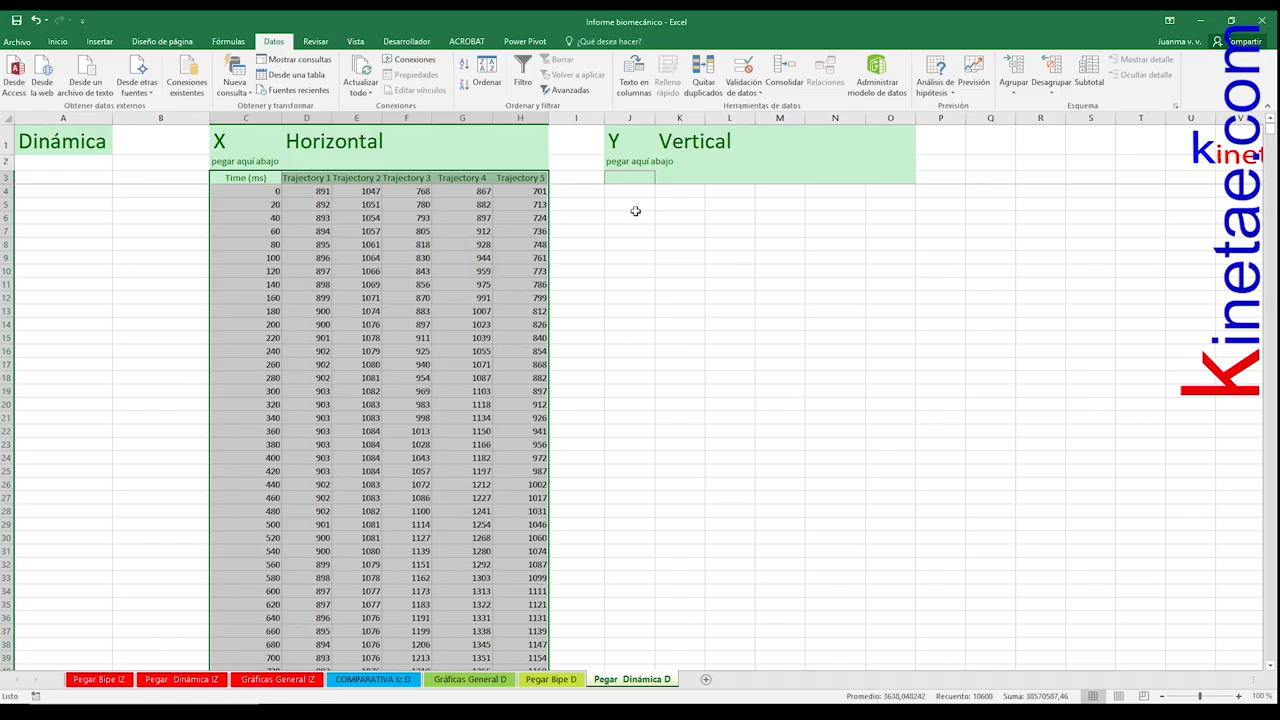
click(616, 177)
right_click(626, 178)
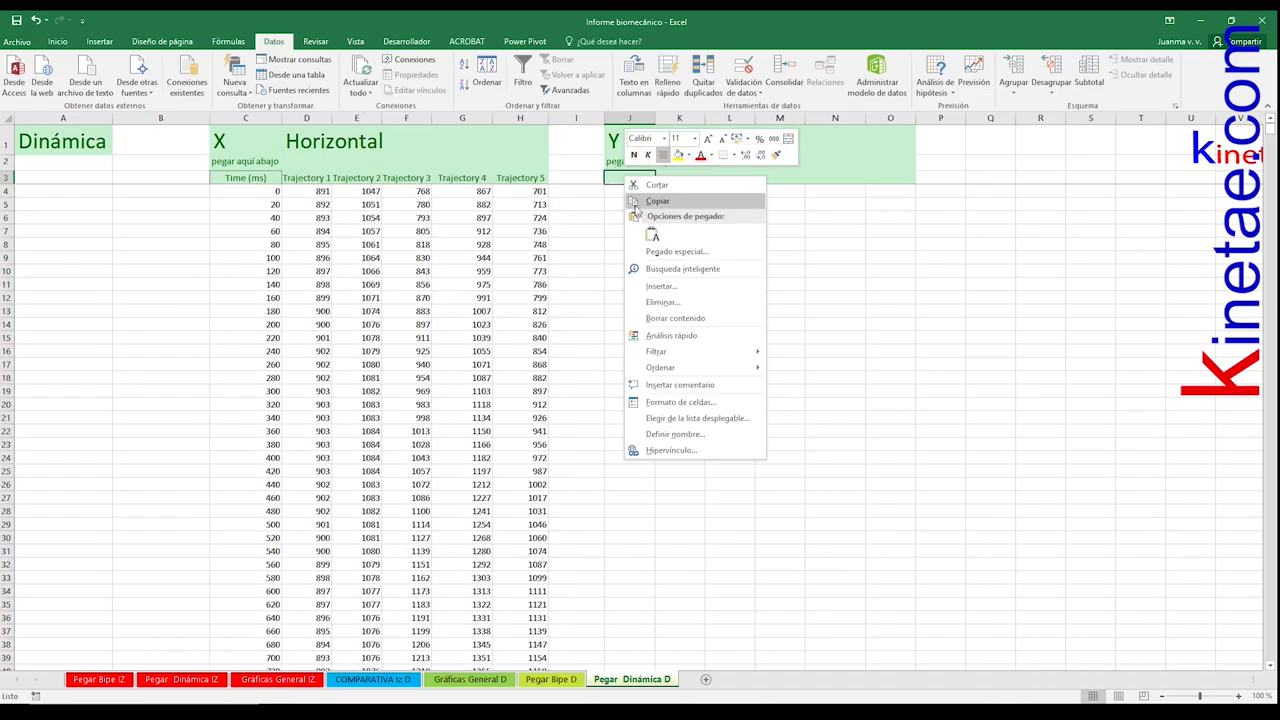
click(652, 235)
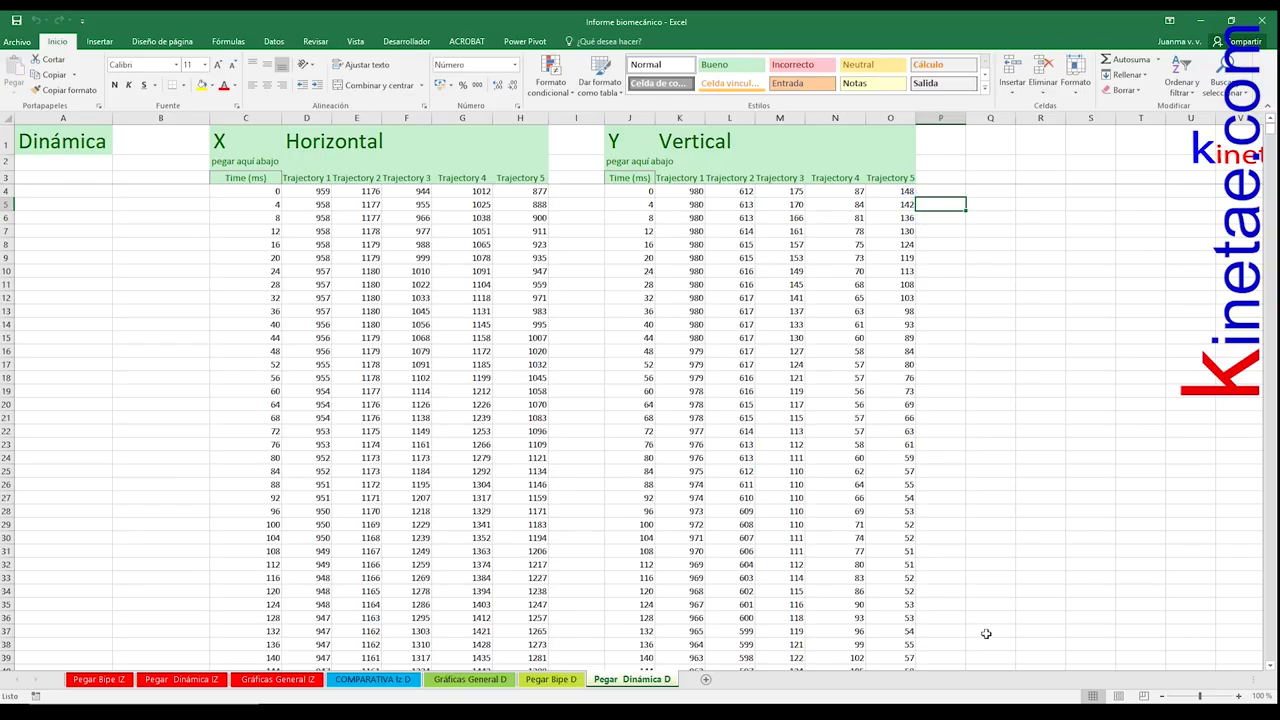
Step: On the Gráficas General D sheet, change the camera speed to 60 frames/s
click(470, 679)
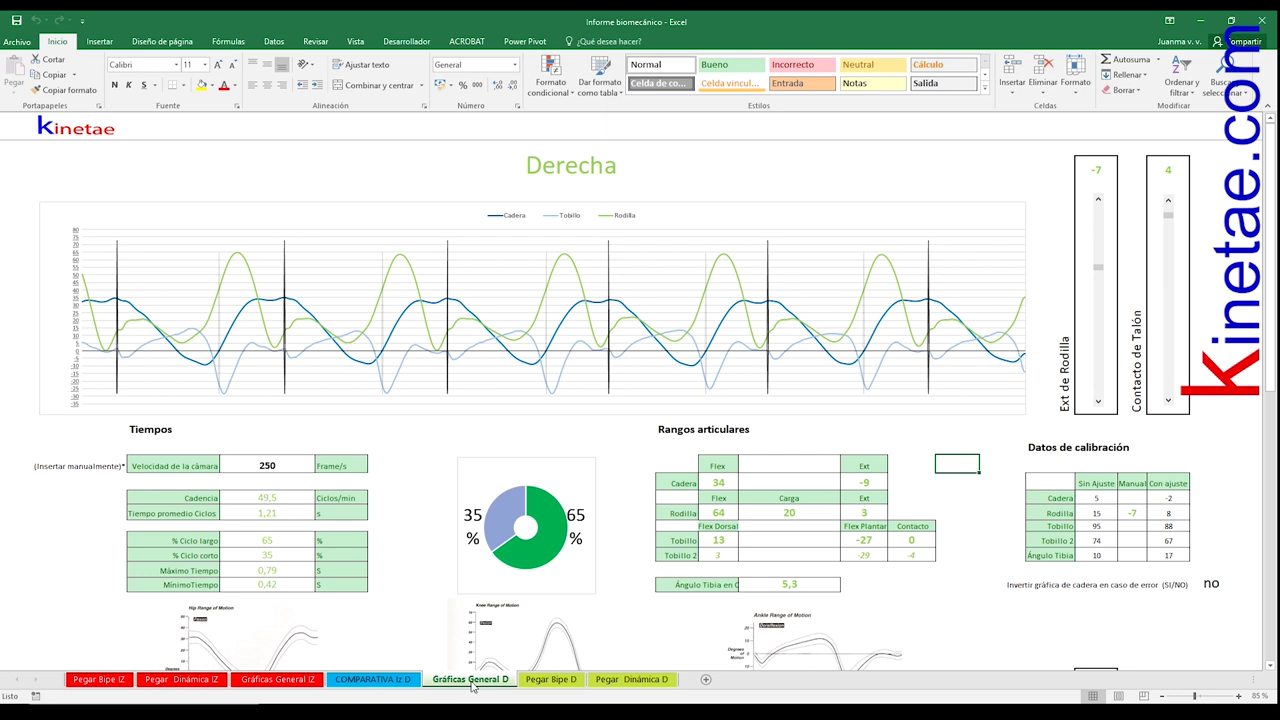
scroll(35, 637, down, 1)
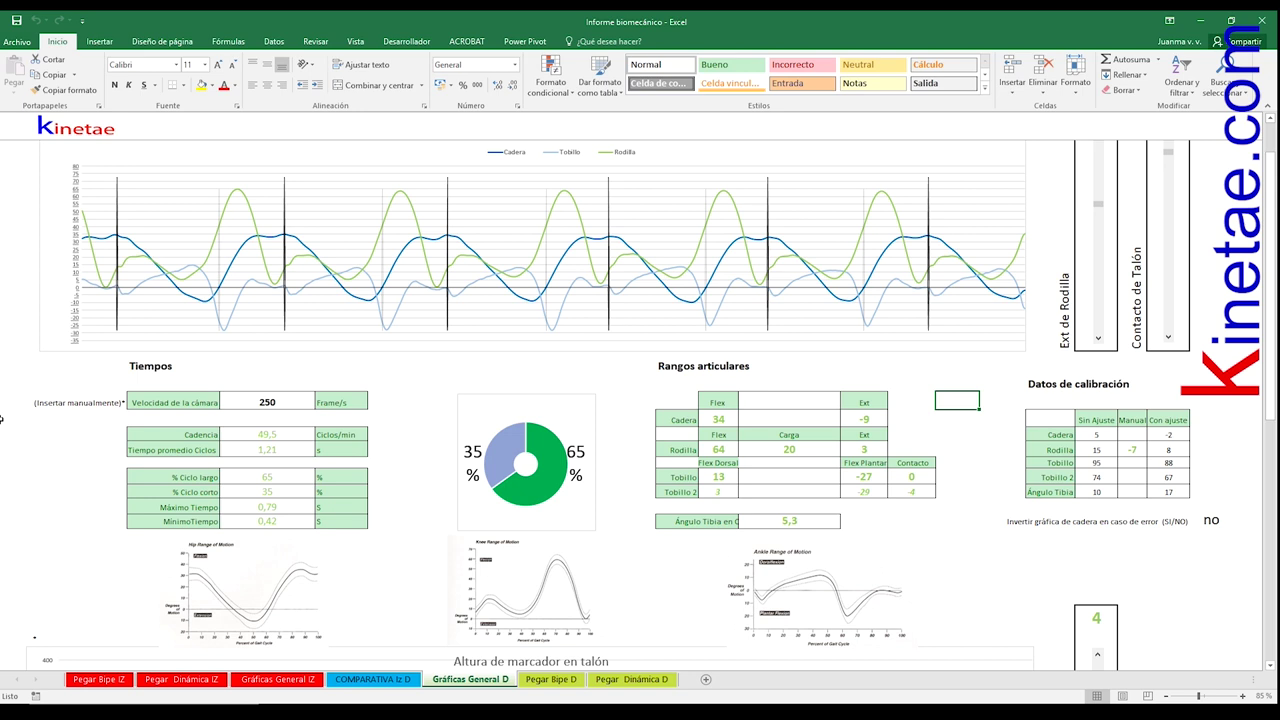
click(436, 521)
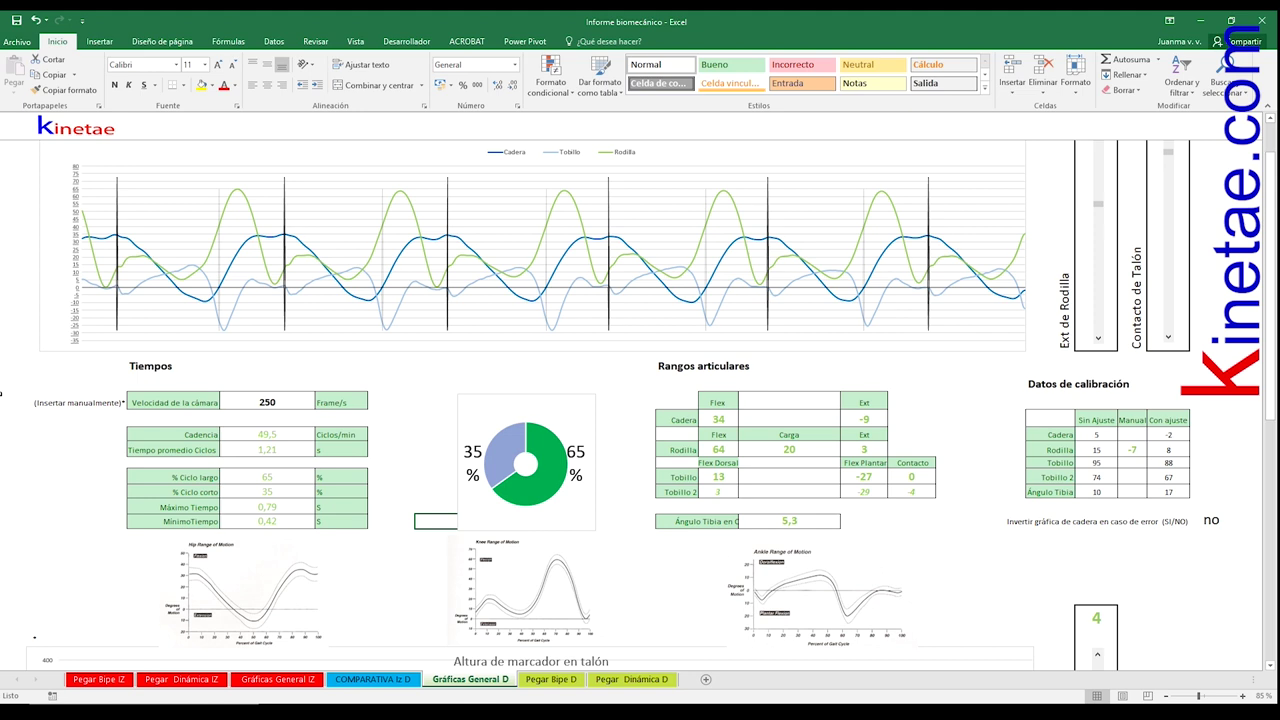
click(276, 401)
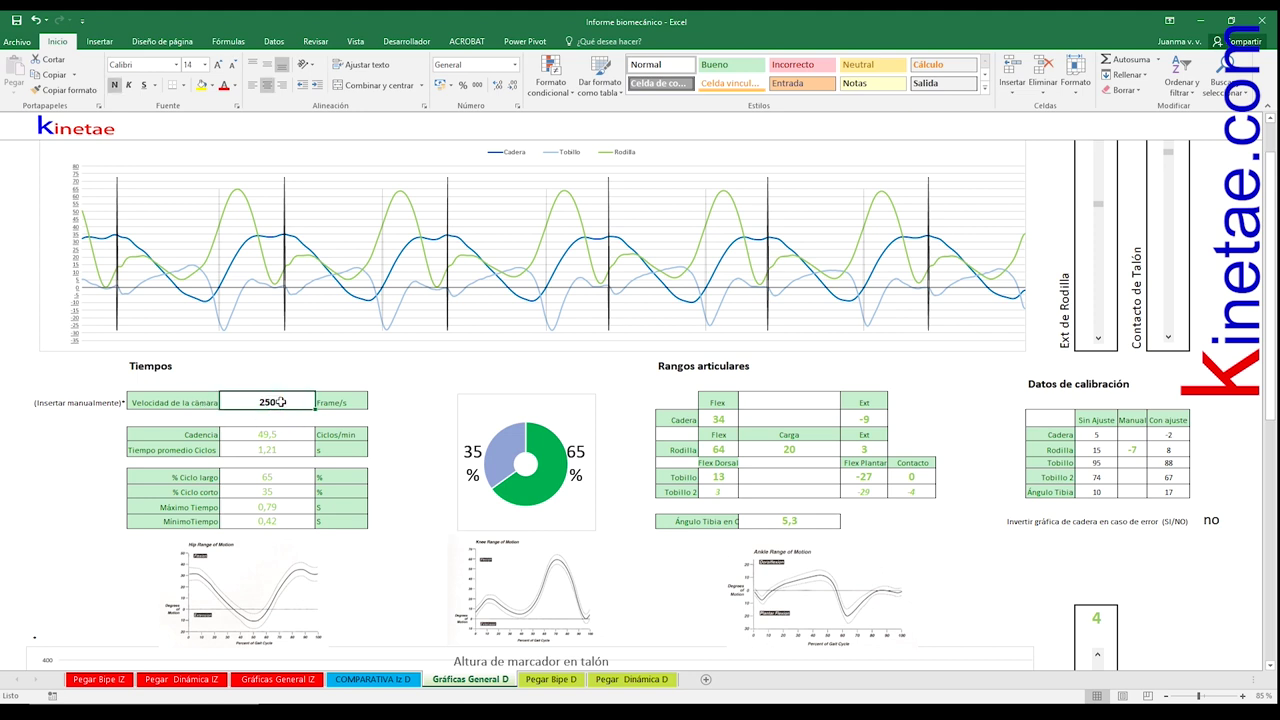
double_click(276, 401)
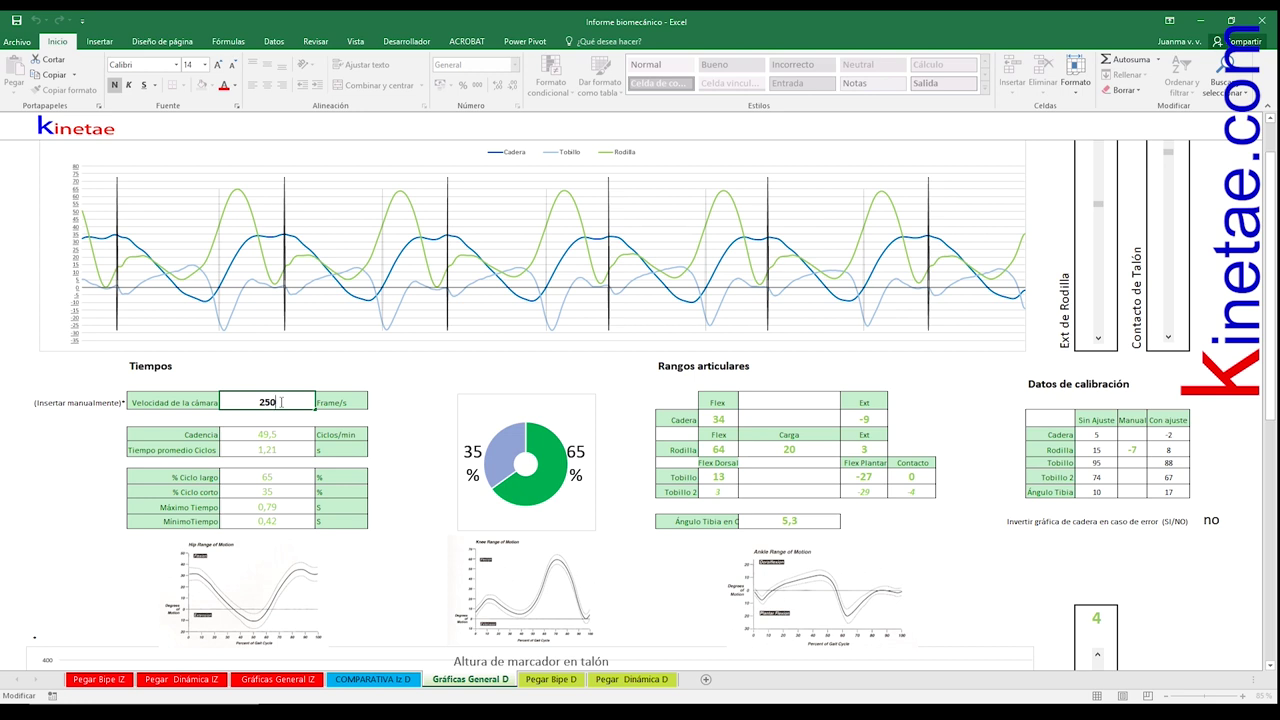
key(BackSpace)
key(BackSpace)
key(BackSpace)
text(60)
key(Return)
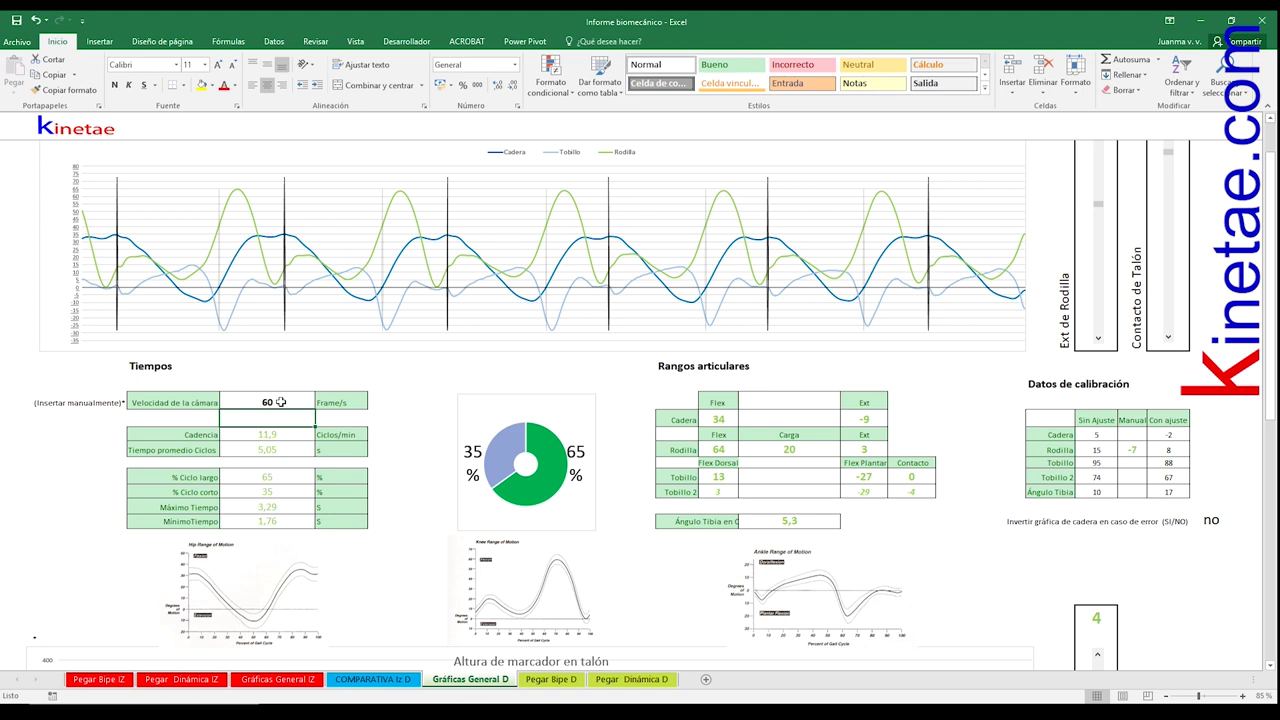
Step: Restore the camera speed to 250 frames/s
double_click(281, 402)
key(BackSpace)
key(BackSpace)
text(250)
key(Return)
Step: Scroll up to show the Derecha title and the knee and heel slider boxes
scroll(281, 611, up, 1)
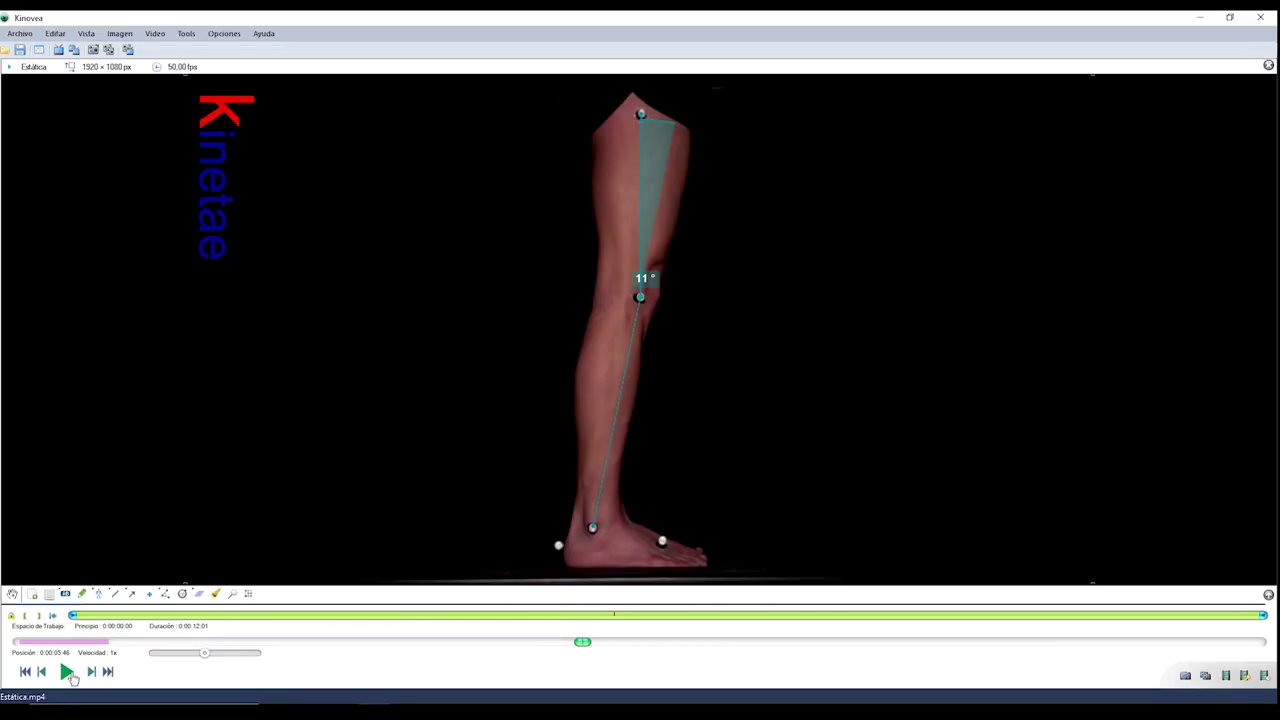
Step: Play, pause and replay the static standing video to review the roughly 11° knee angle
click(67, 672)
click(67, 672)
click(67, 672)
click(67, 672)
click(67, 672)
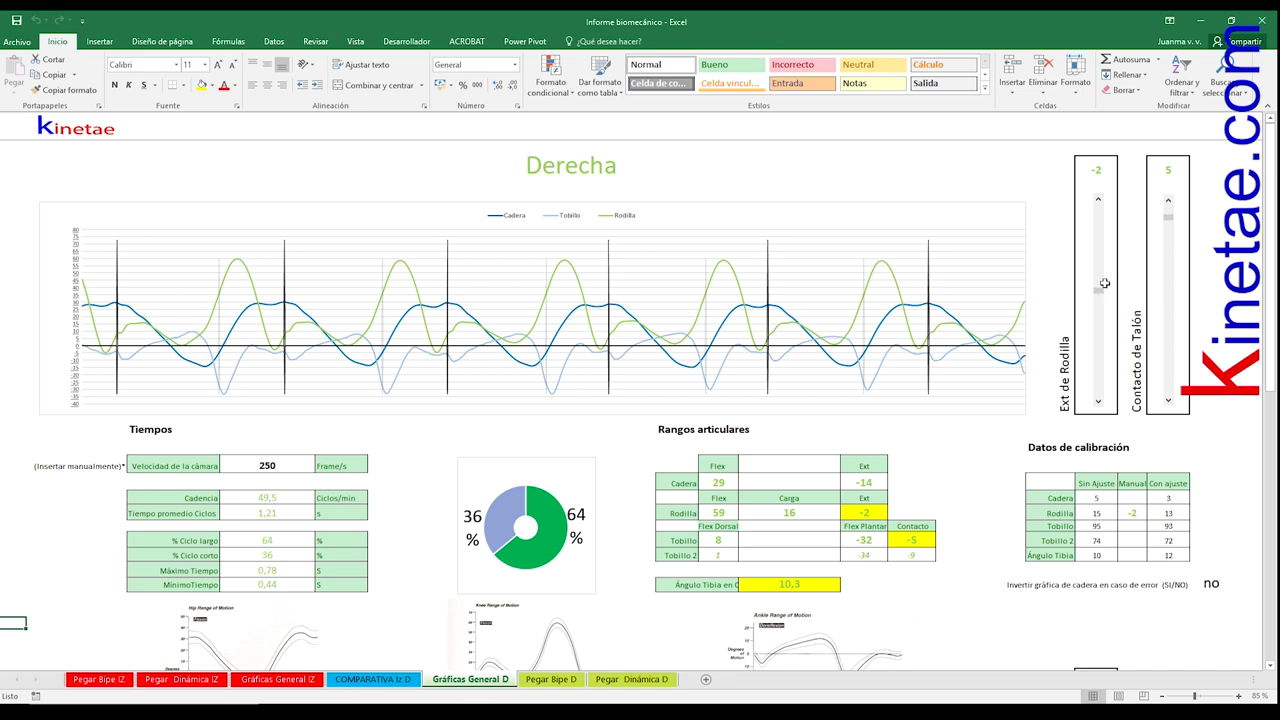
Step: Drag the Ext de Rodilla slider to -7, then begin moving the Contacto de Talón slider
drag(1099, 295, 1100, 275)
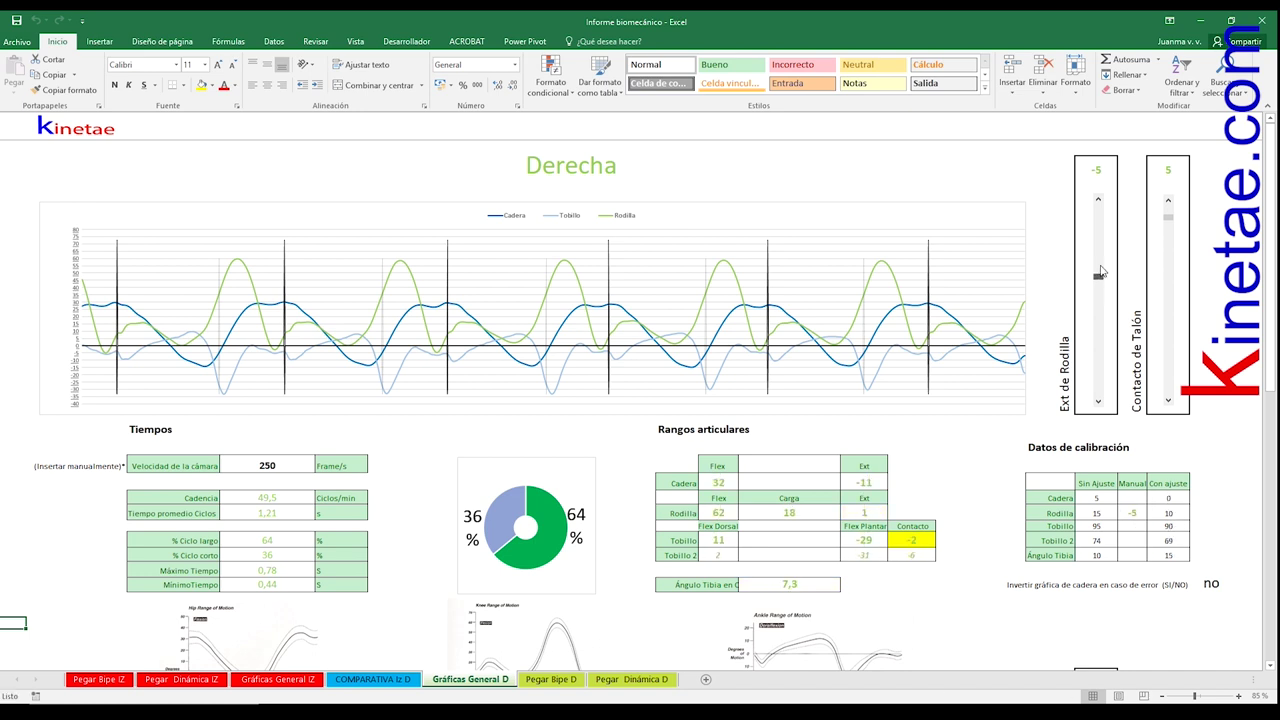
drag(1099, 276, 1102, 264)
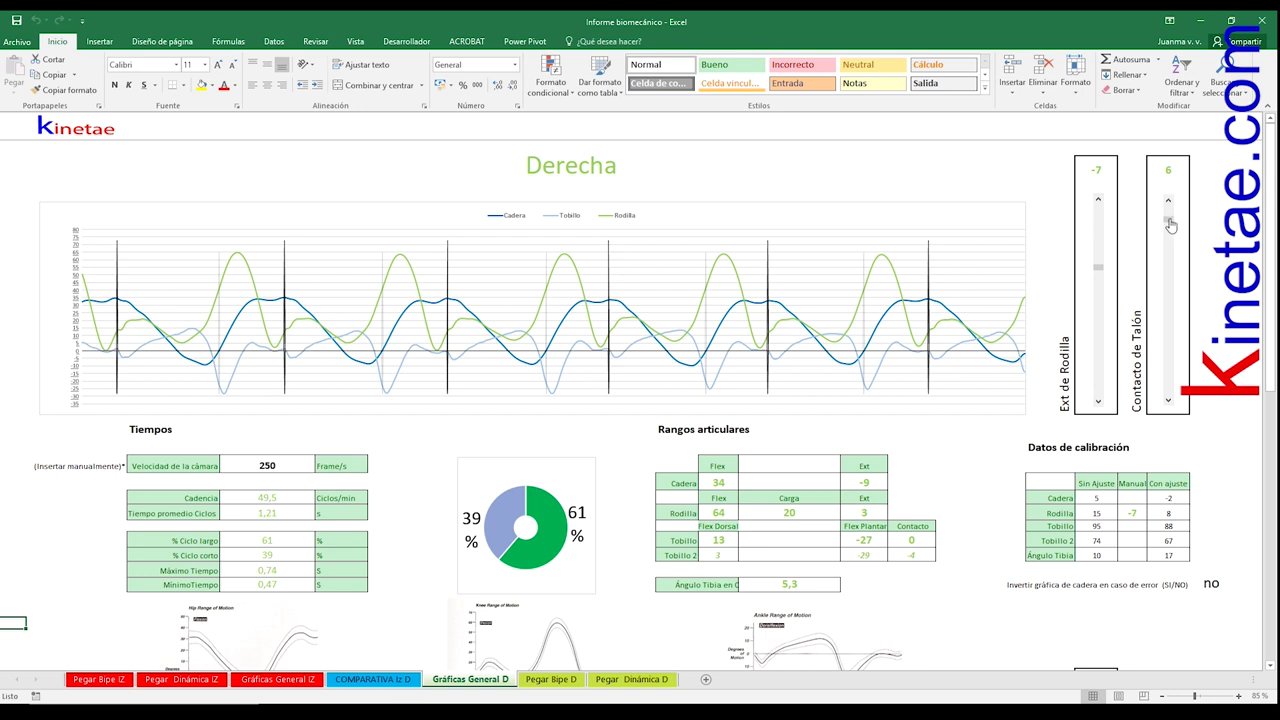
drag(1170, 225, 1168, 253)
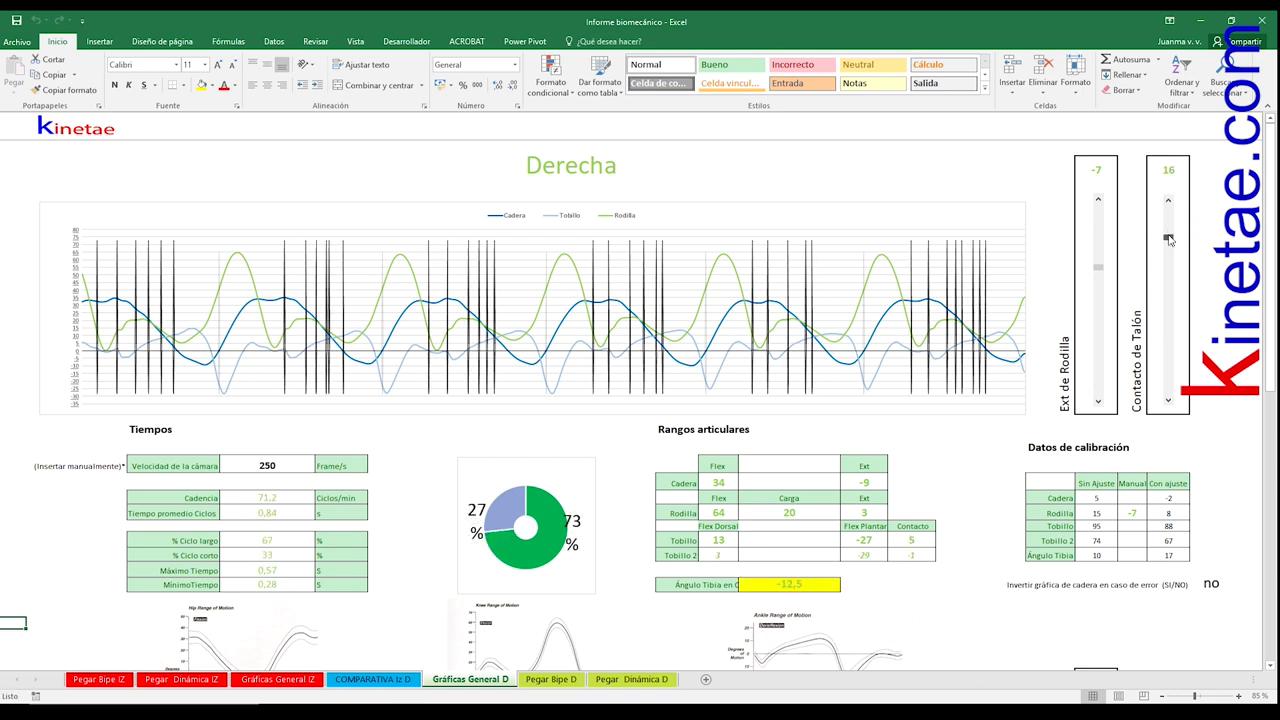
Step: Lower the Contacto de Talón slider from 31 to 7, giving one heel contact per stride
scroll(1265, 338, down, 7)
scroll(1265, 338, down, 3)
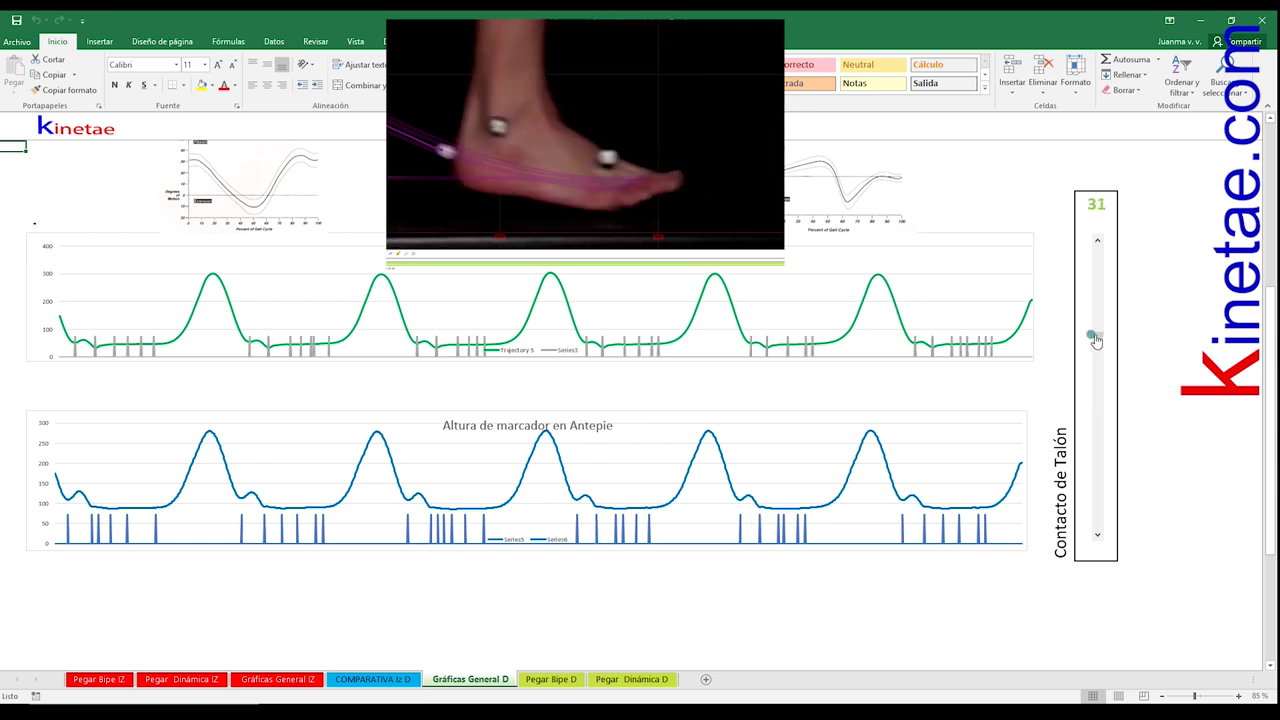
drag(1097, 336, 1097, 268)
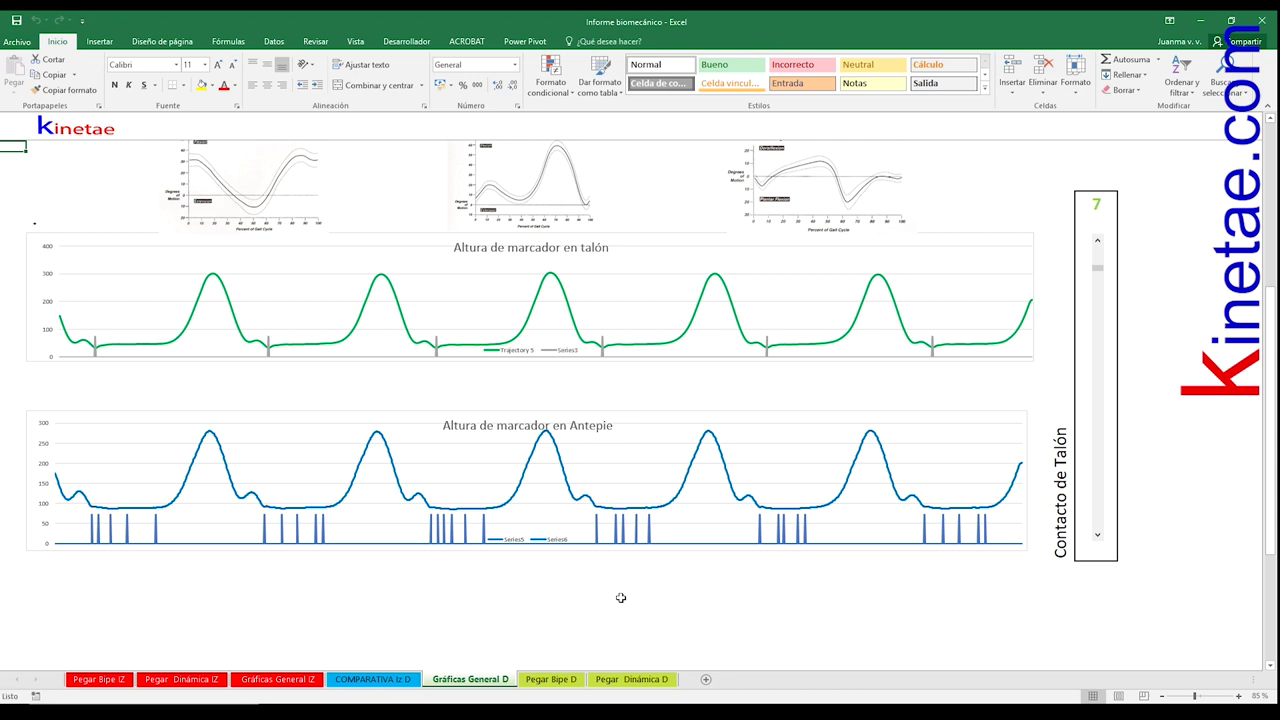
scroll(621, 598, down, 1)
click(587, 617)
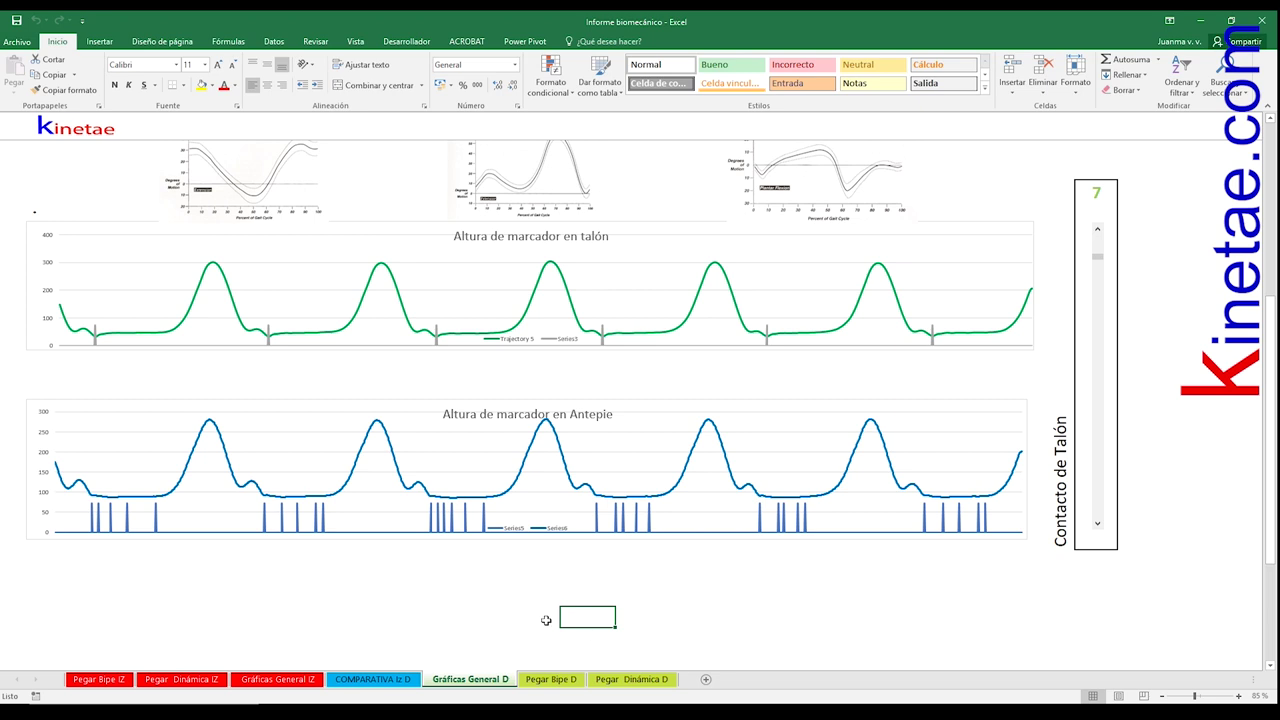
Step: Open the COMPARATIVA Iz D sheet to compare left and right gait results
click(400, 680)
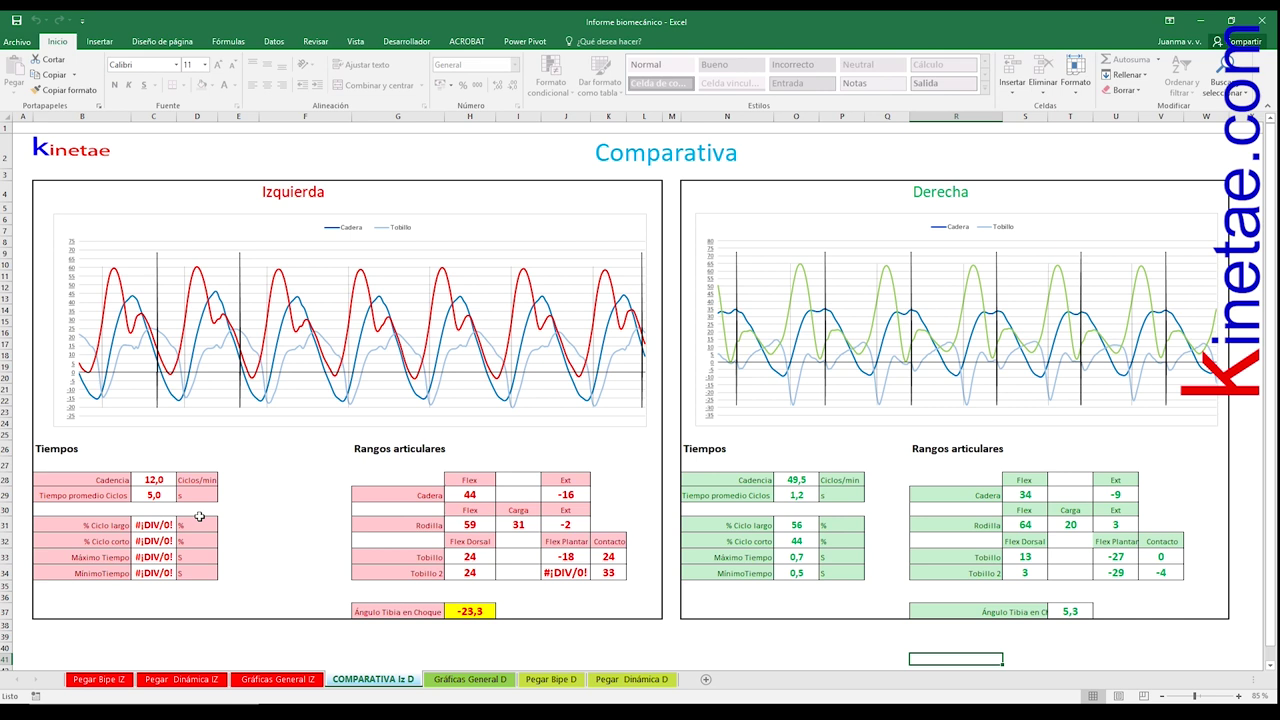
Step: On Gráficas General IZ, raise the Contacto de Talón scrollbar threshold to 3
click(275, 679)
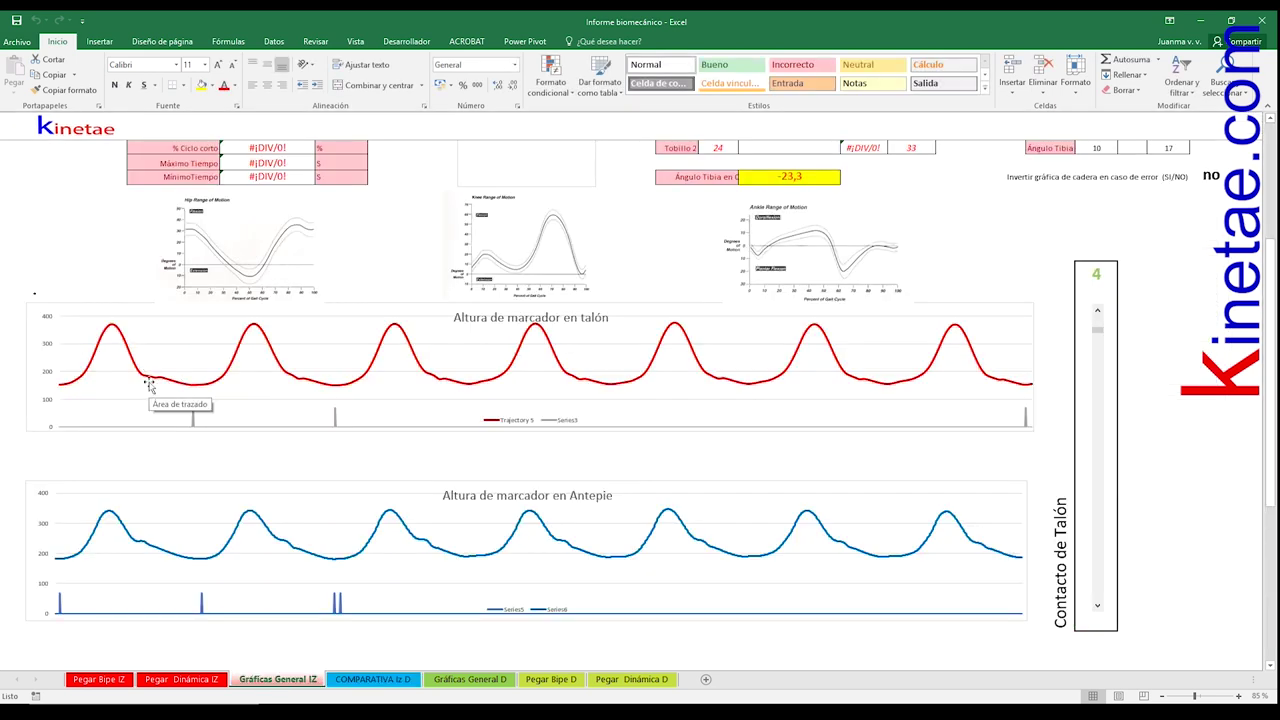
mouse_move(158, 383)
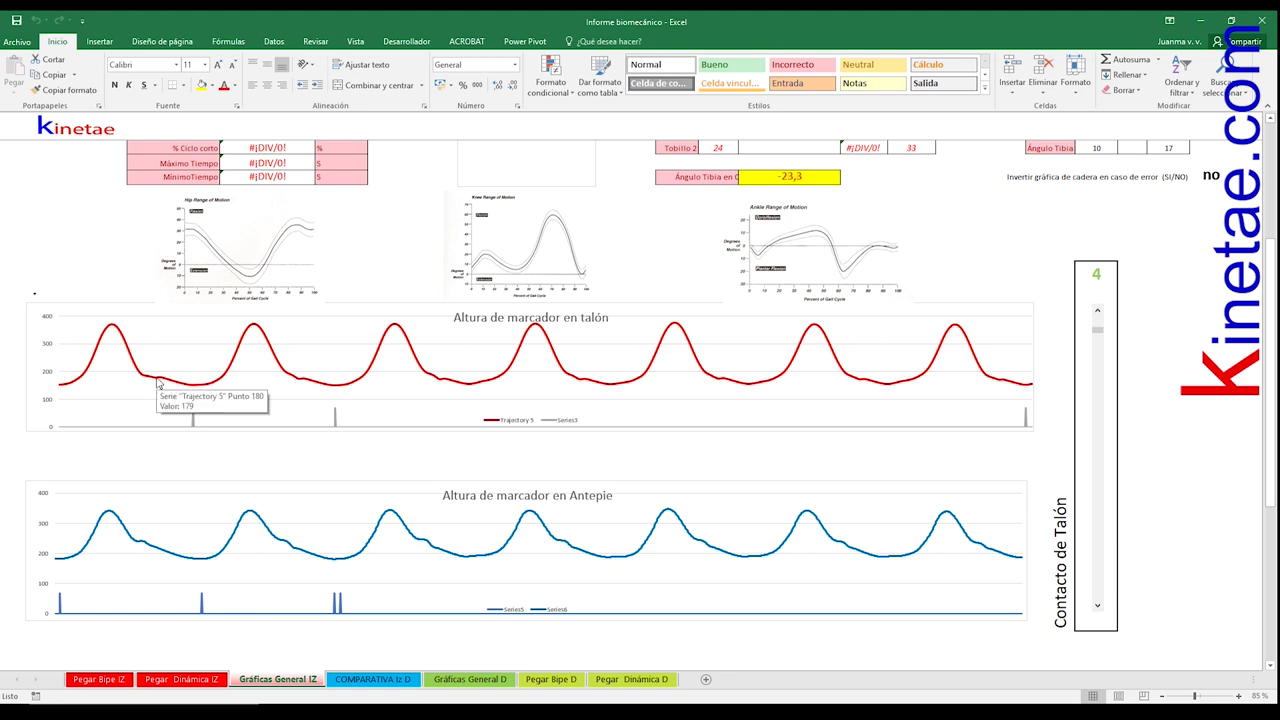
click(1098, 380)
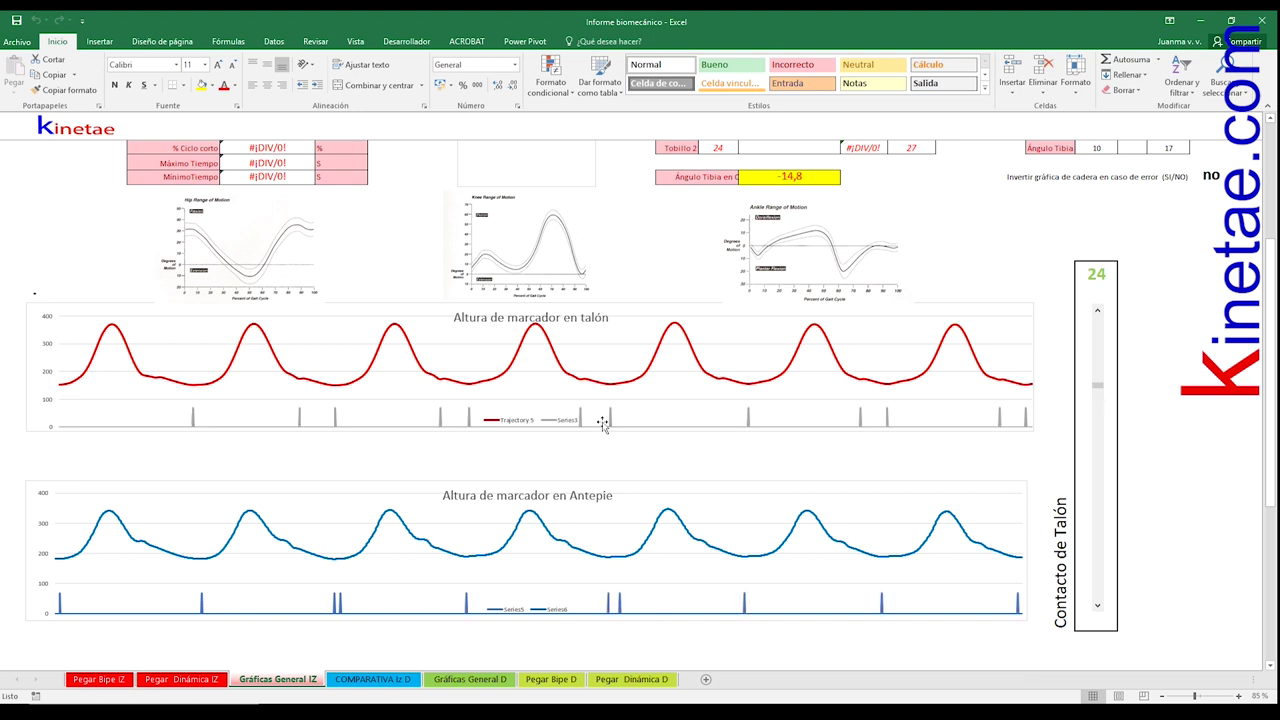
drag(1098, 385, 1098, 326)
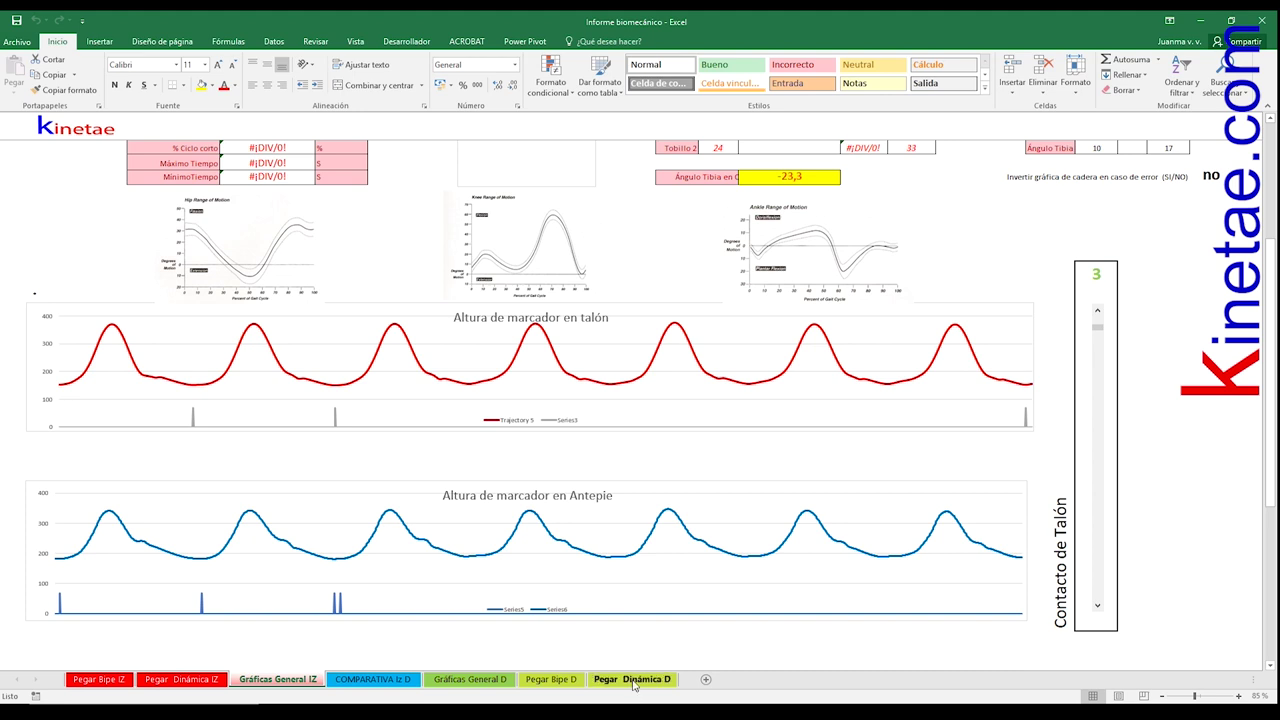
Step: Return to the Gráficas General D sheet, briefly checking the COMPARATIVA Iz D sheet
click(470, 679)
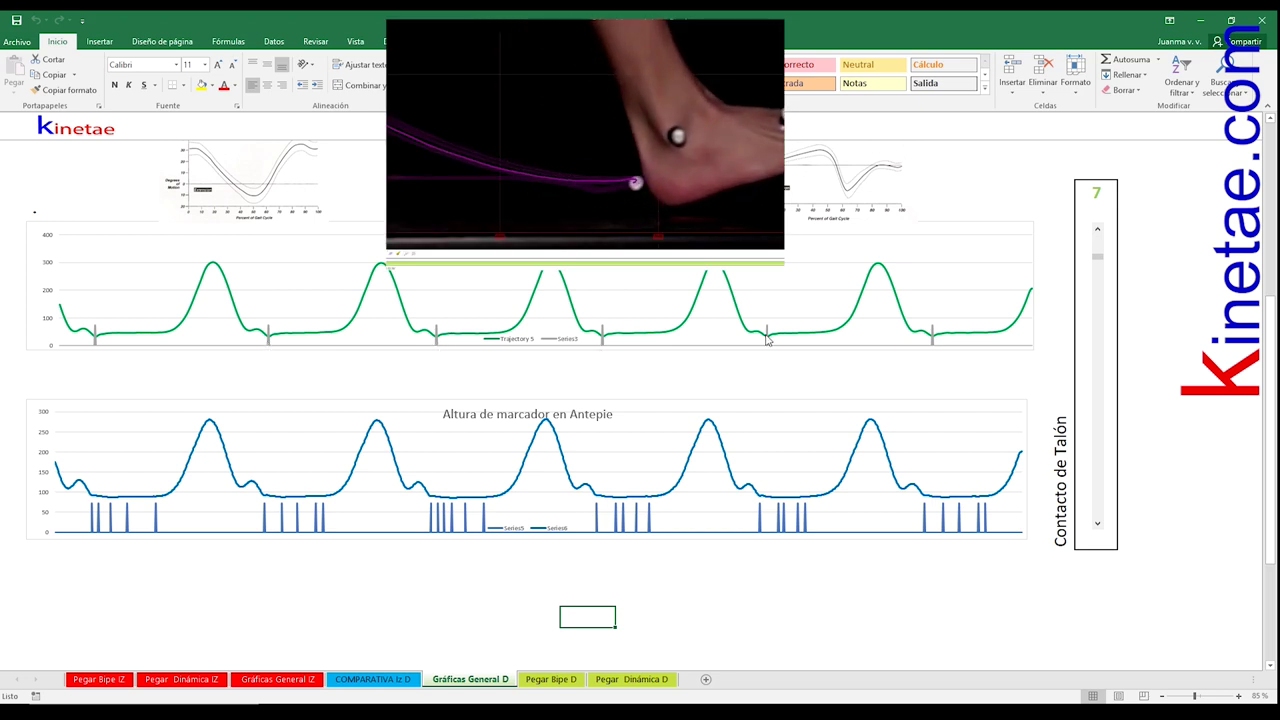
key(ctrl+Page_Up)
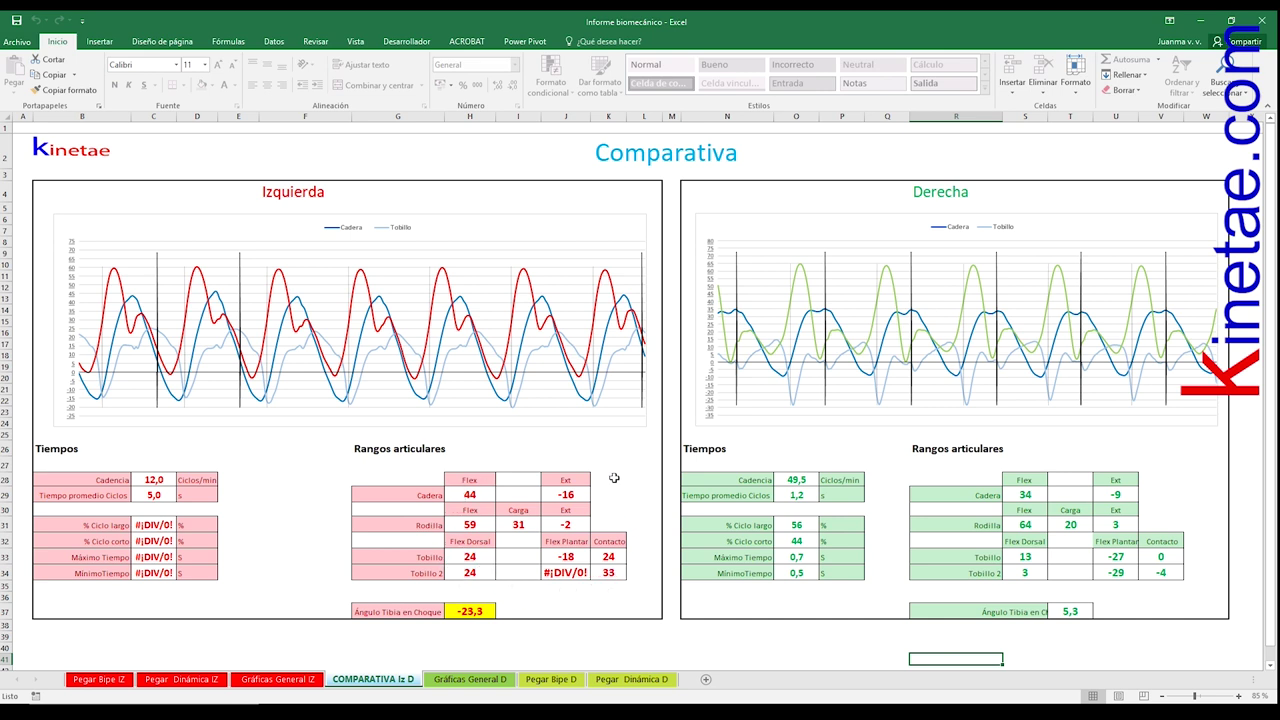
key(ctrl+Page_Down)
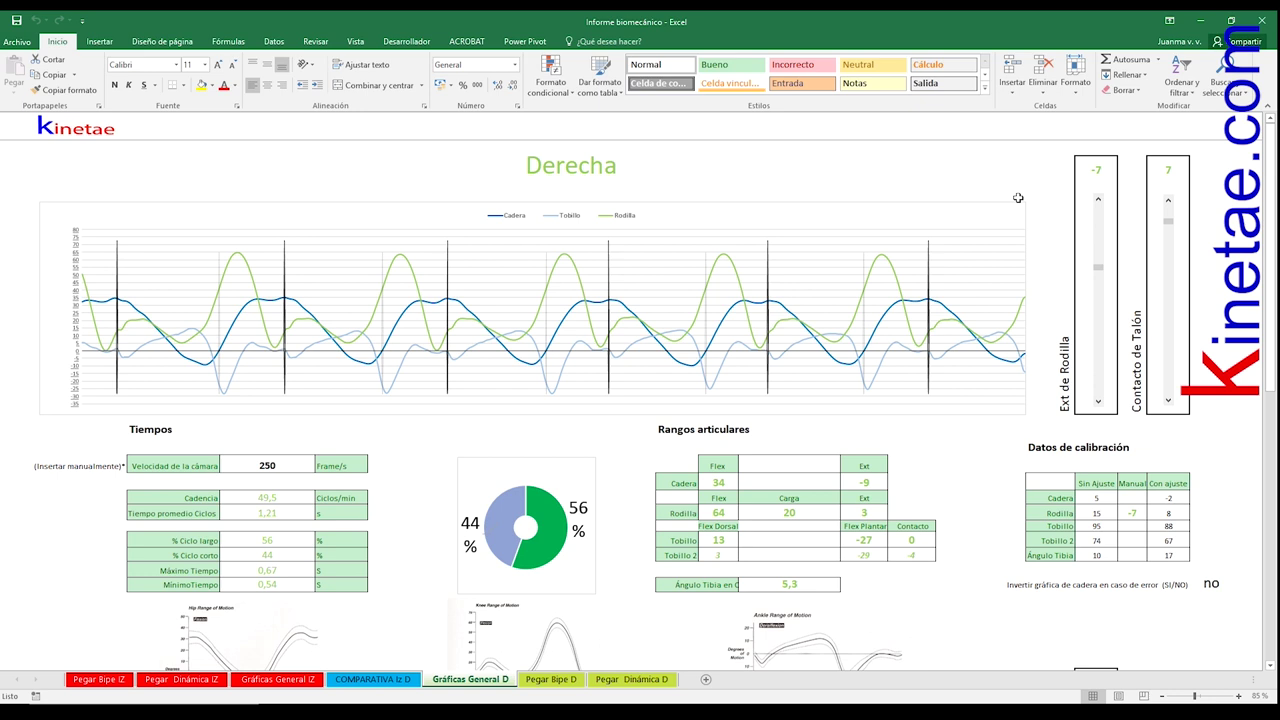
Step: Tick the SIN series in the right joint angle chart's Select Data and zoom in
click(1018, 198)
click(1043, 265)
click(1100, 536)
drag(651, 416, 653, 466)
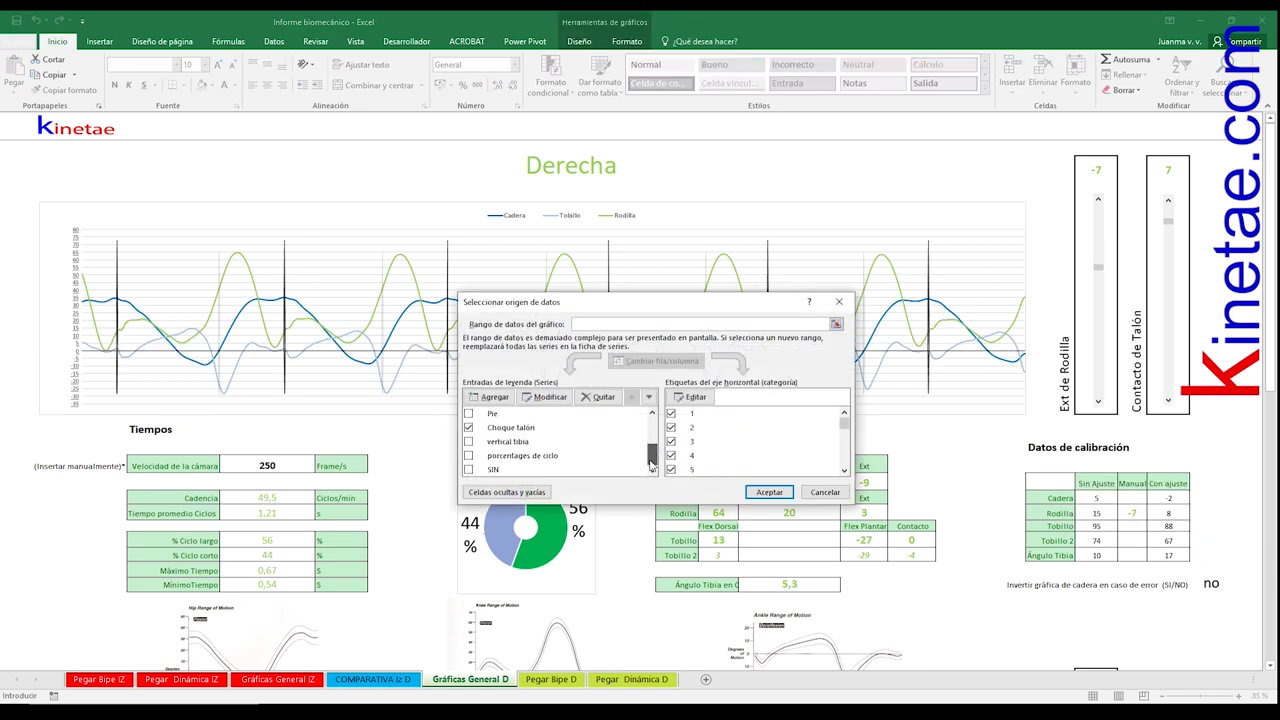
click(468, 470)
click(769, 492)
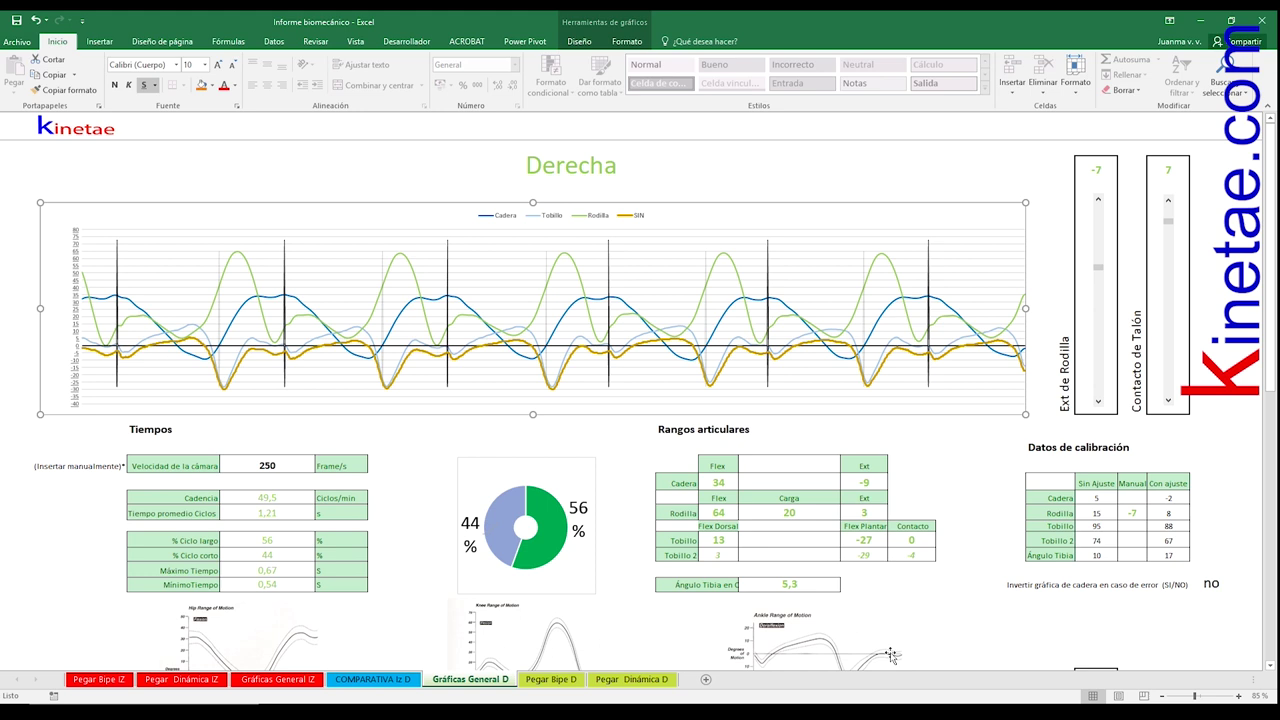
ctrl+scroll(608, 362, up, 5)
ctrl+scroll(600, 480, up, 4)
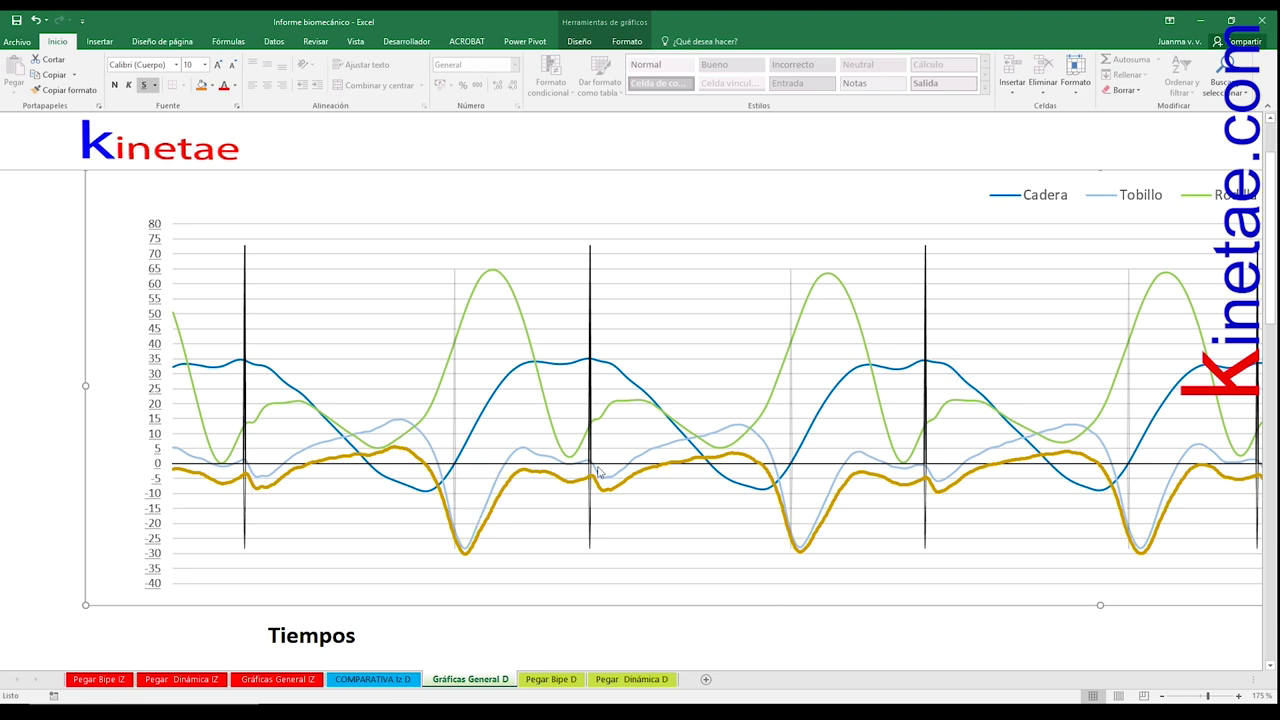
Step: Zoom back out to 85% and undo adding the SIN series to the chart
mouse_move(598, 472)
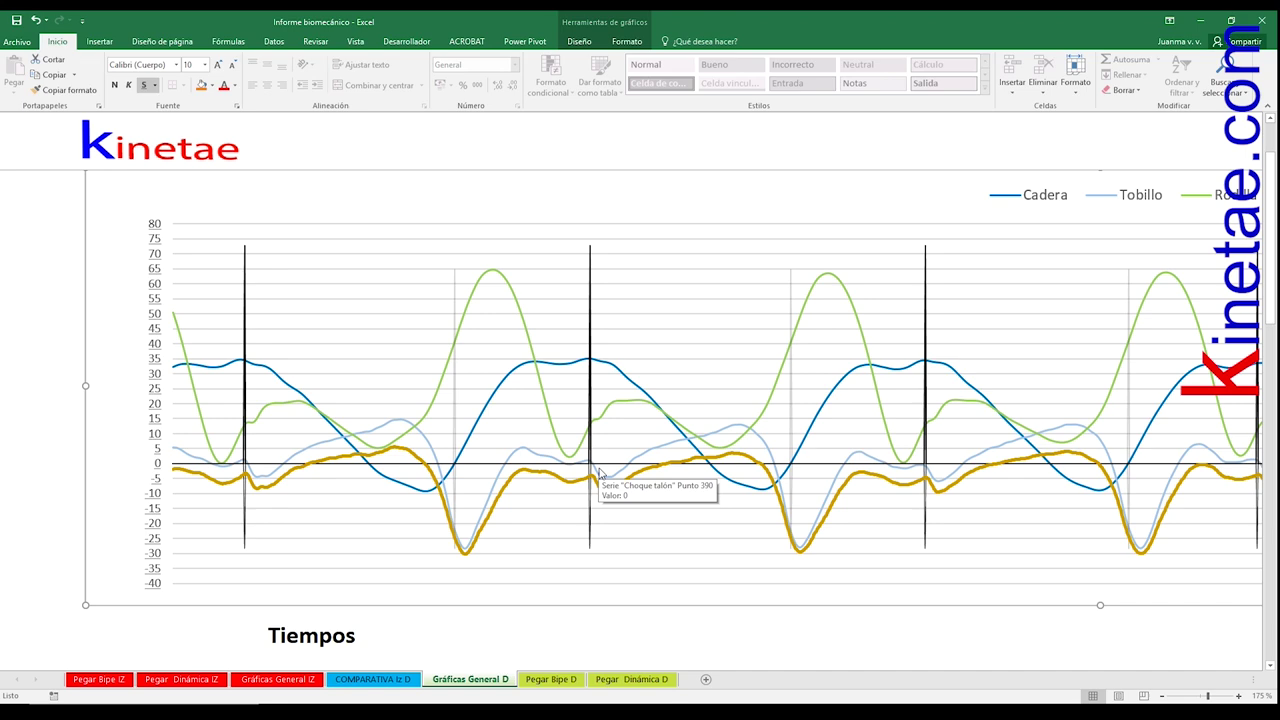
scroll(598, 472, down, 2)
scroll(598, 470, down, 2)
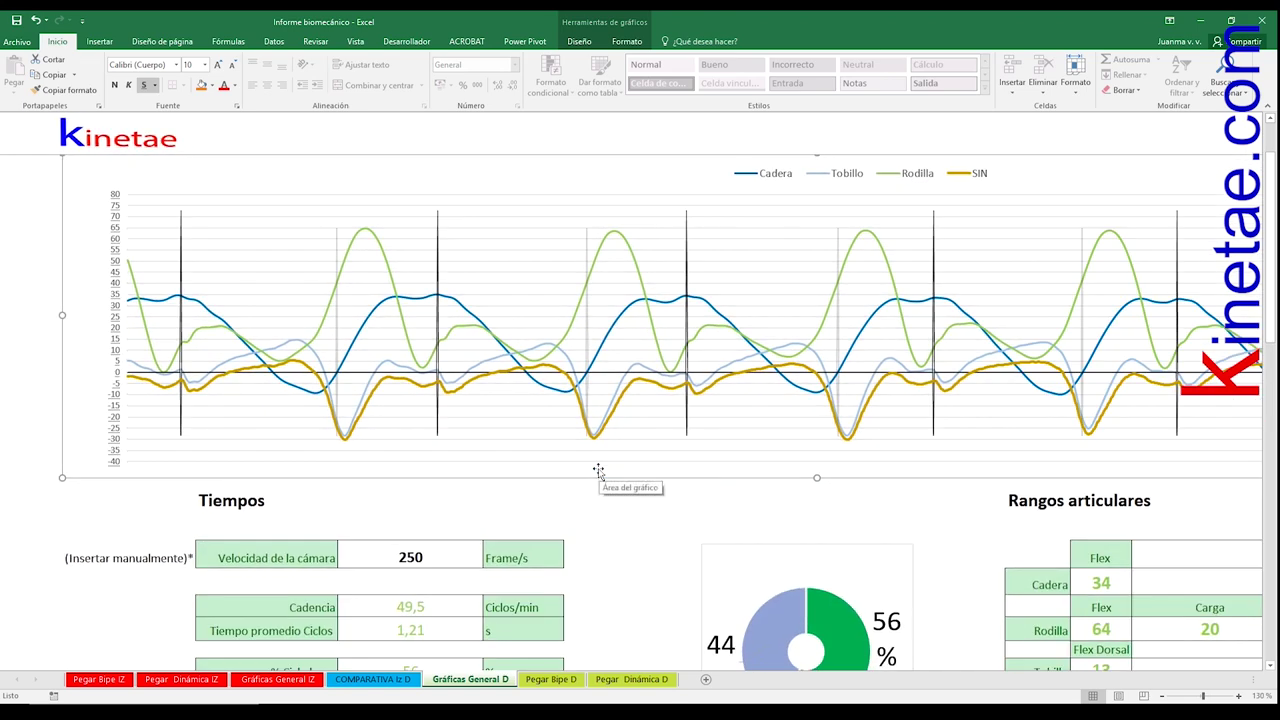
scroll(598, 472, down, 1)
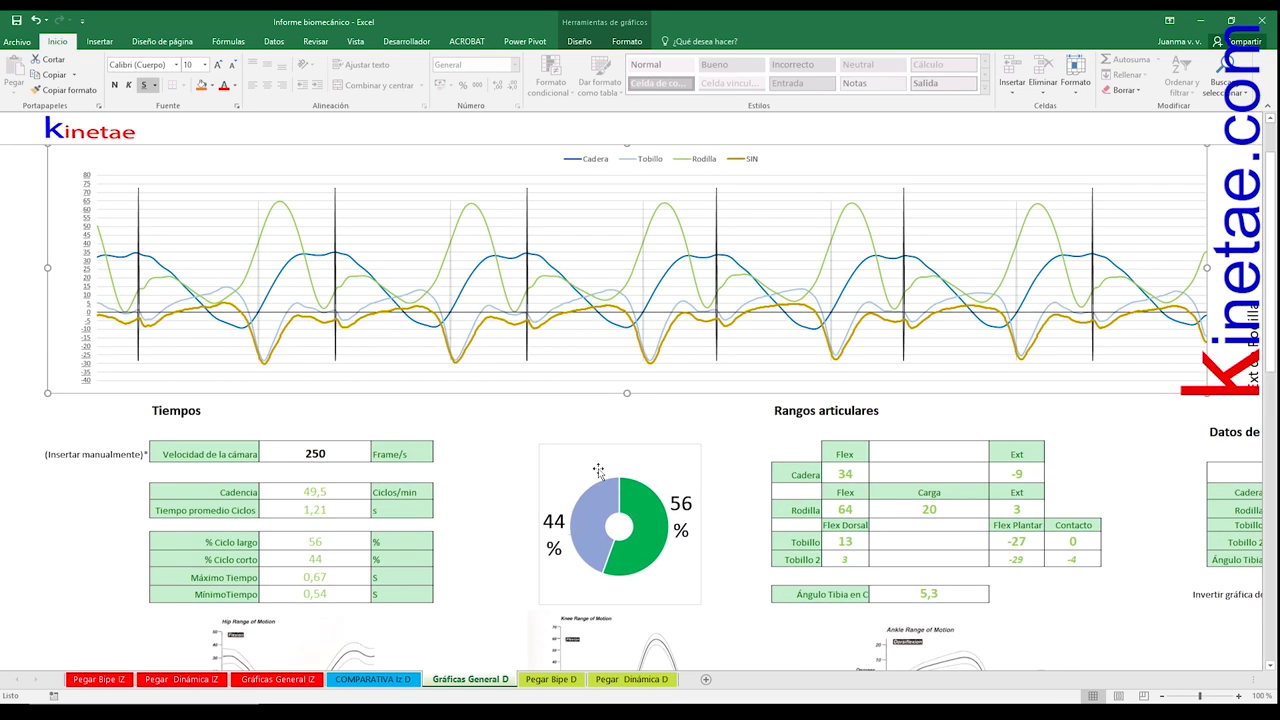
scroll(536, 523, down, 1)
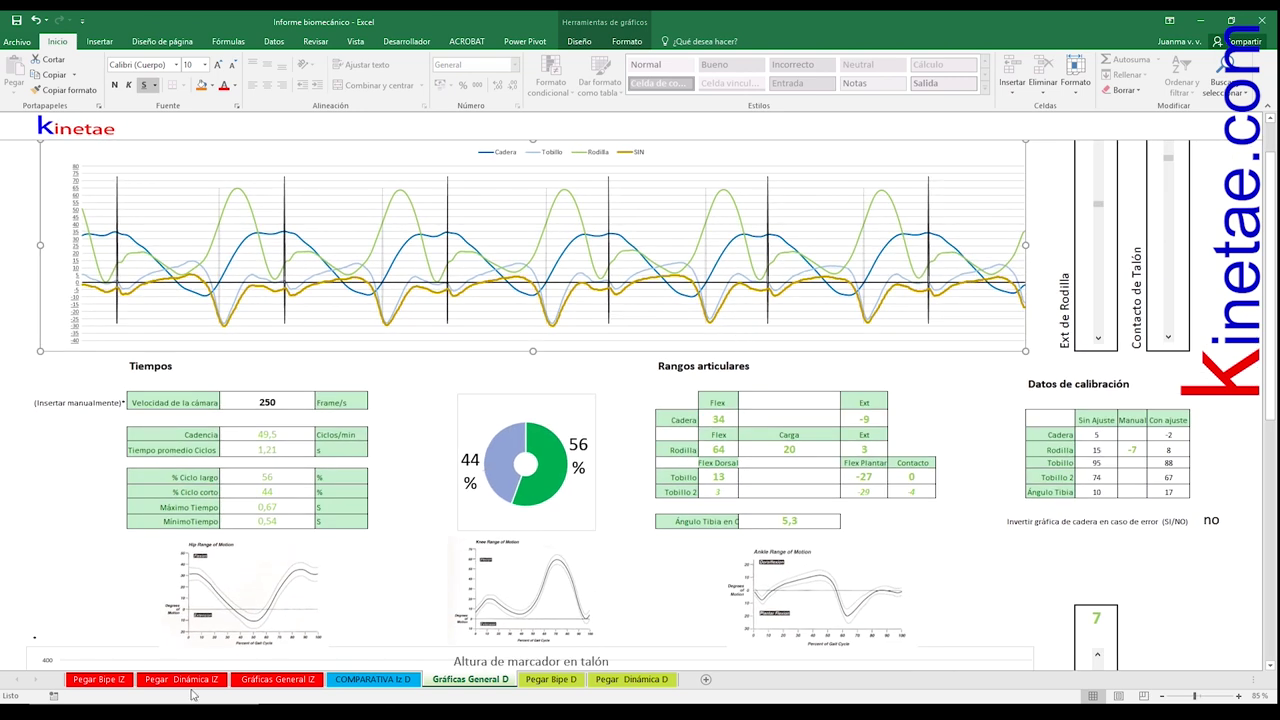
key(ctrl+z)
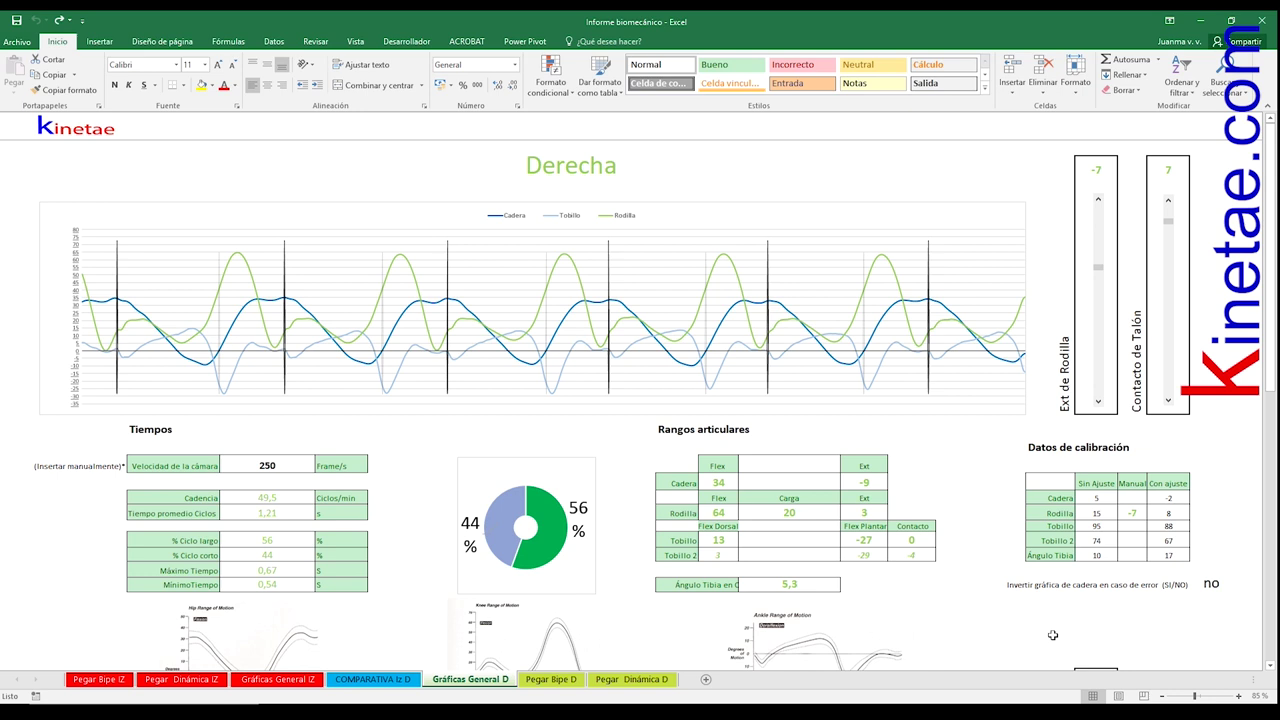
Step: Try 'si' in the Invertir gráfica de cadera cell, then set it back to 'no'
click(1210, 584)
text(si)
key(Return)
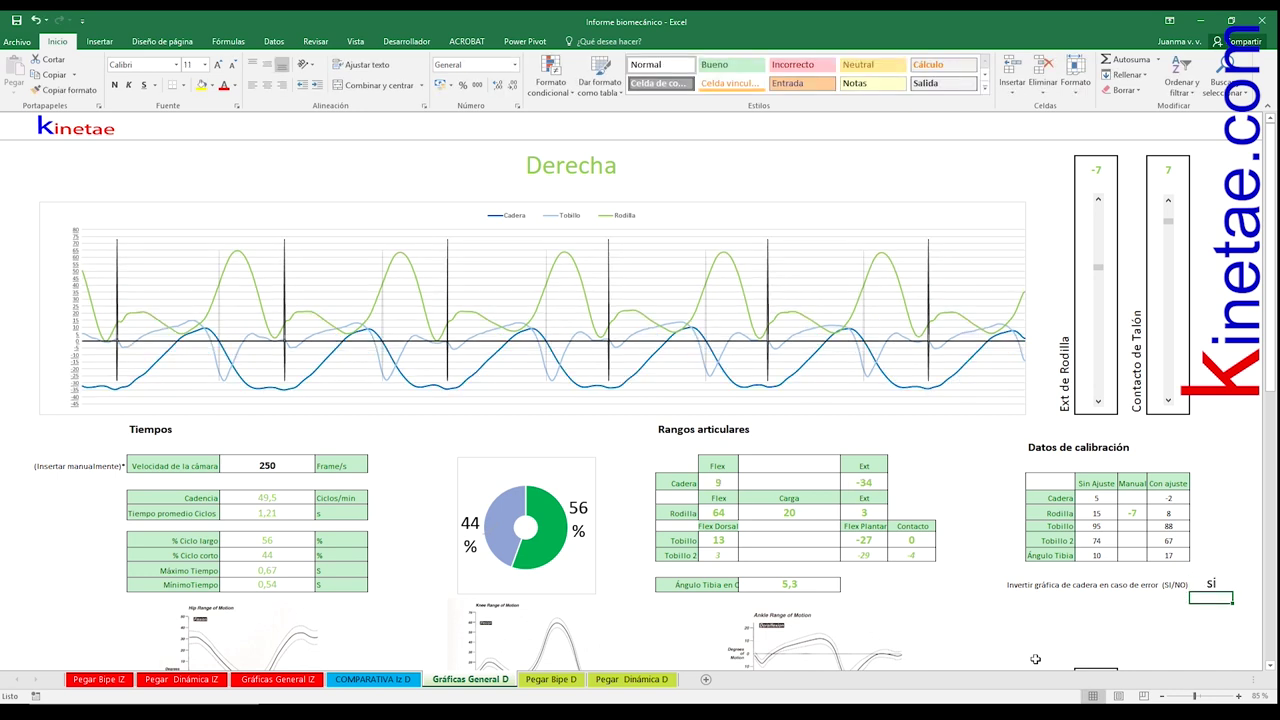
key(Up)
key(BackSpace)
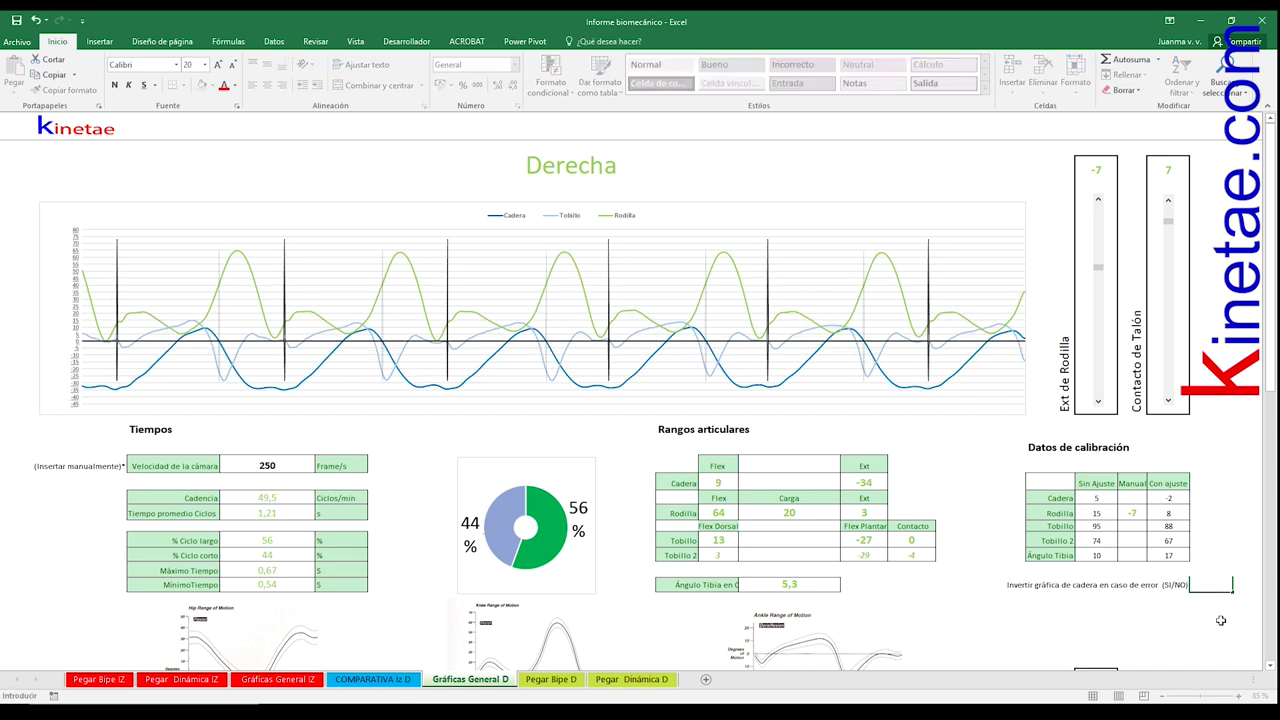
text(o)
key(Return)
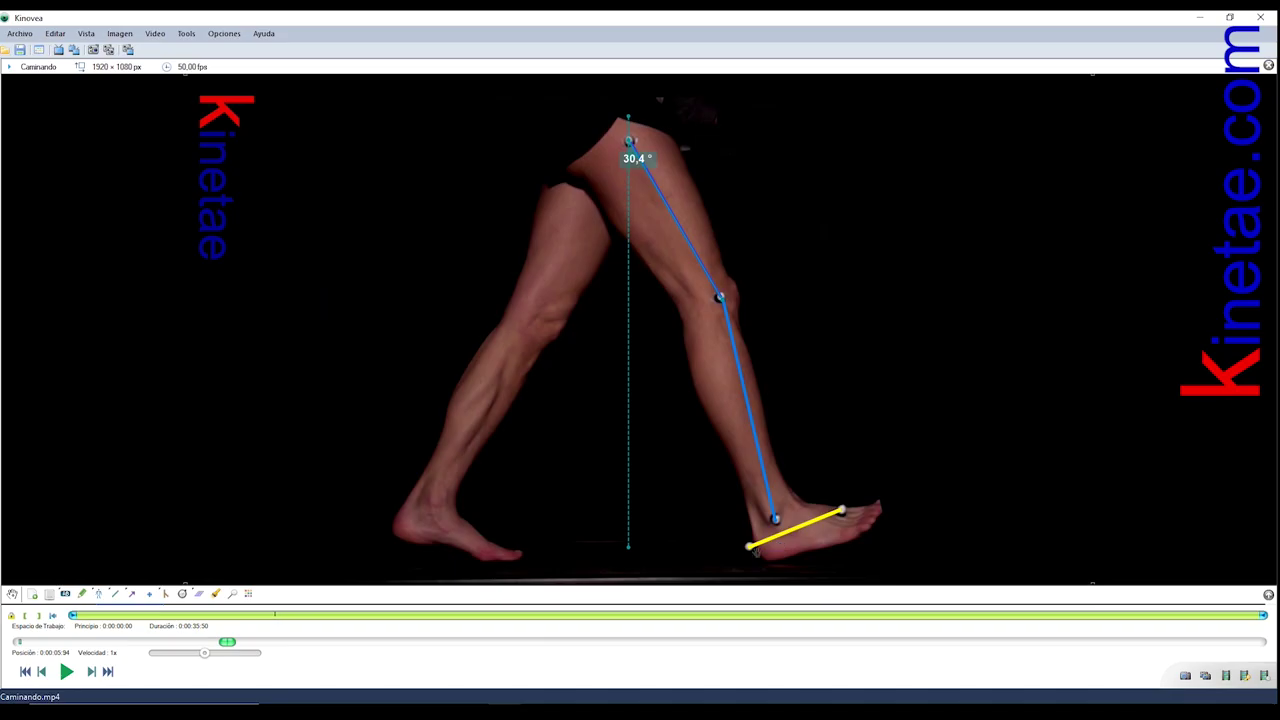
Step: Drag the yellow foot line's rear end from the heel marker onto the ankle marker
drag(749, 545, 775, 519)
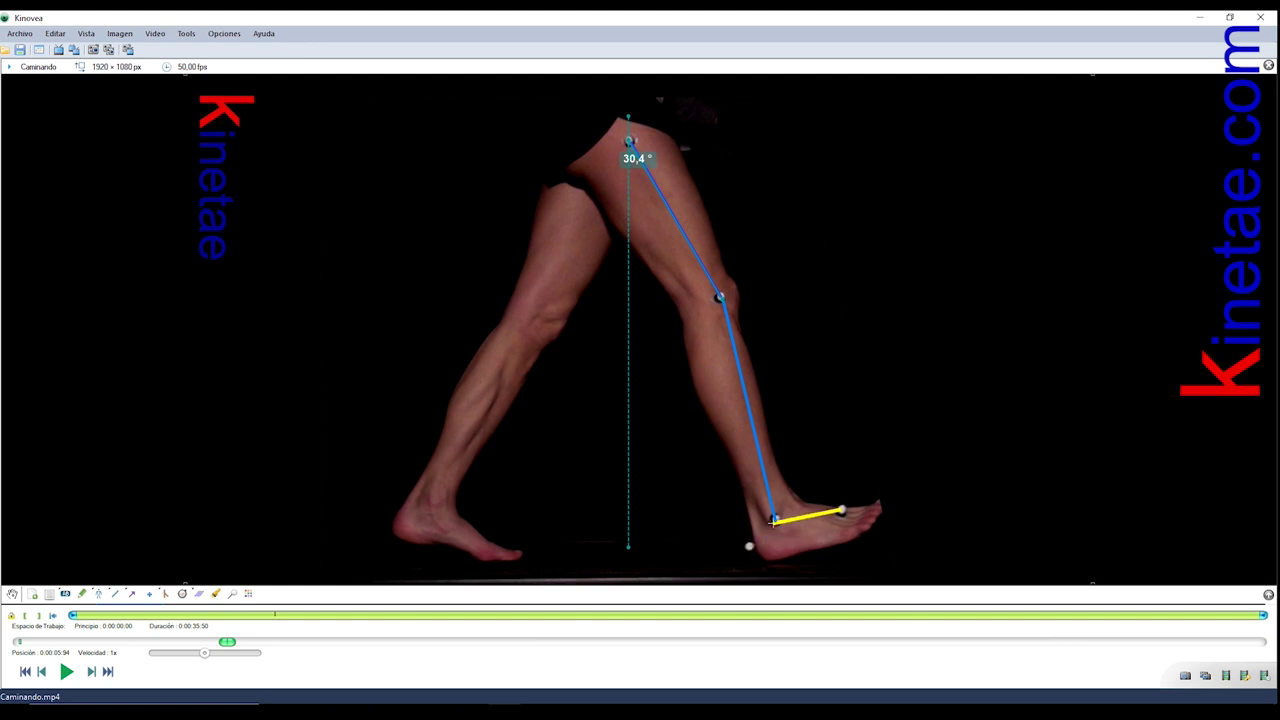